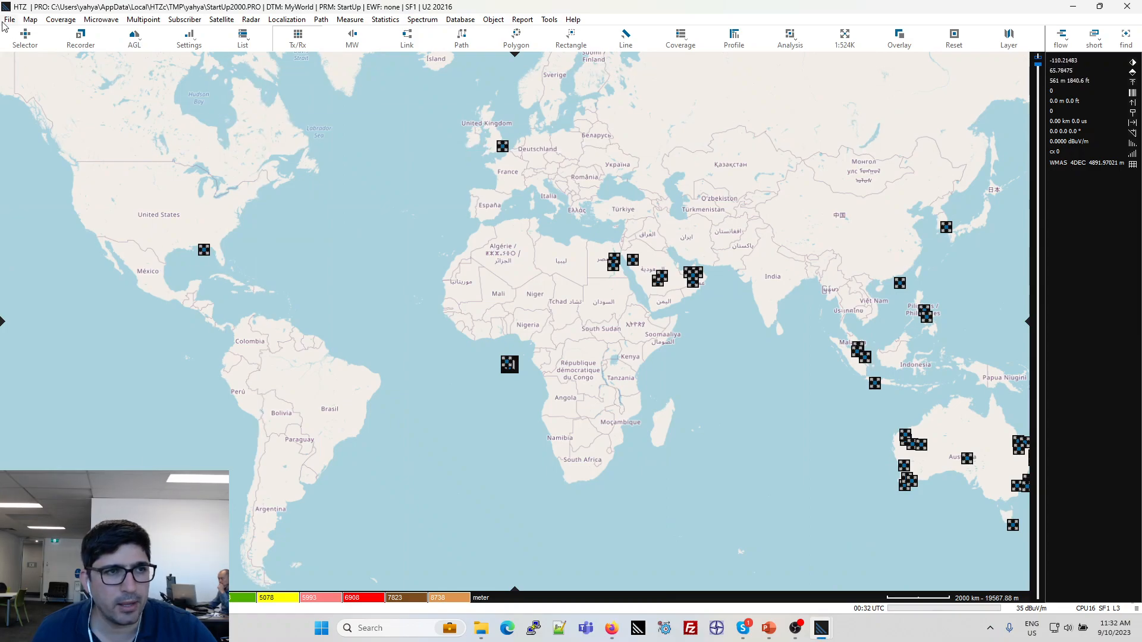
- Start a new project and add Sample_2m_161UTS55 FY20.geo from the HTZ folder in File Explorer as its digital elevation model
double_click(201, 6)
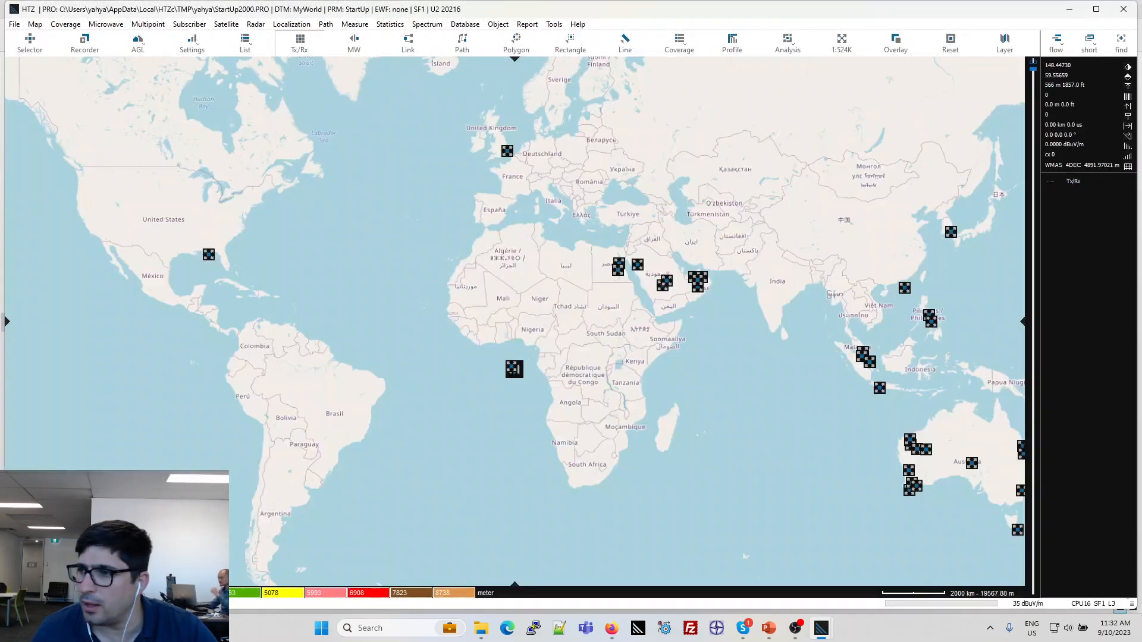
left_click(17, 24)
left_click(38, 35)
left_click(697, 462)
key("alt+Tab")
double_click(409, 13)
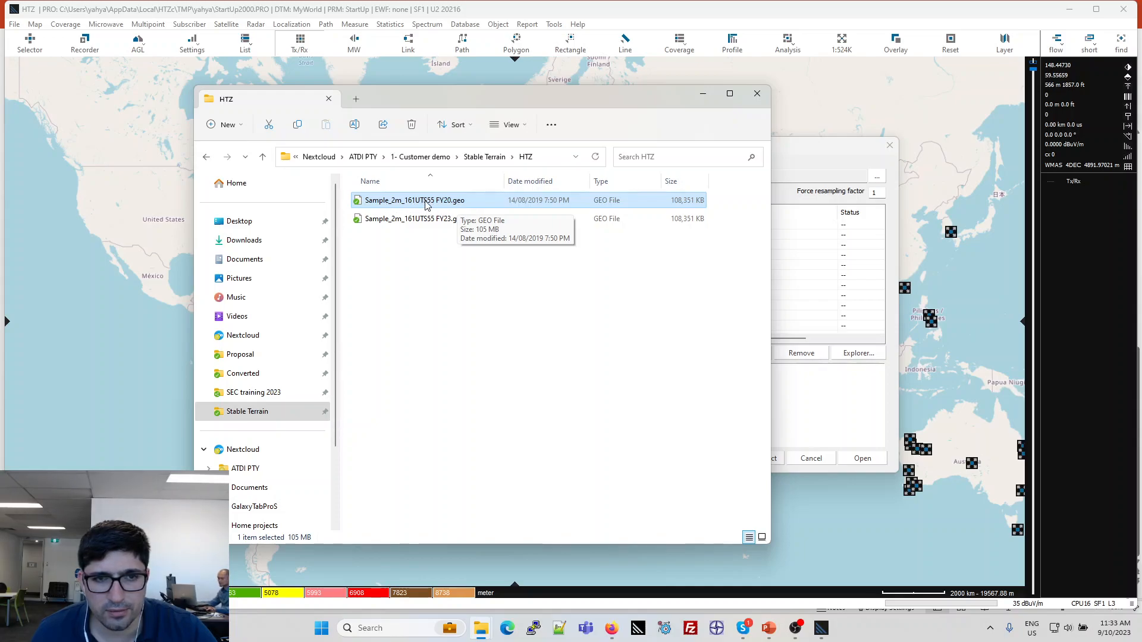
left_click_drag(427, 201, 808, 263)
- Save the project as stableUsingHTZ in the Stable Terrain\HTZ folder and open it
left_click(553, 155)
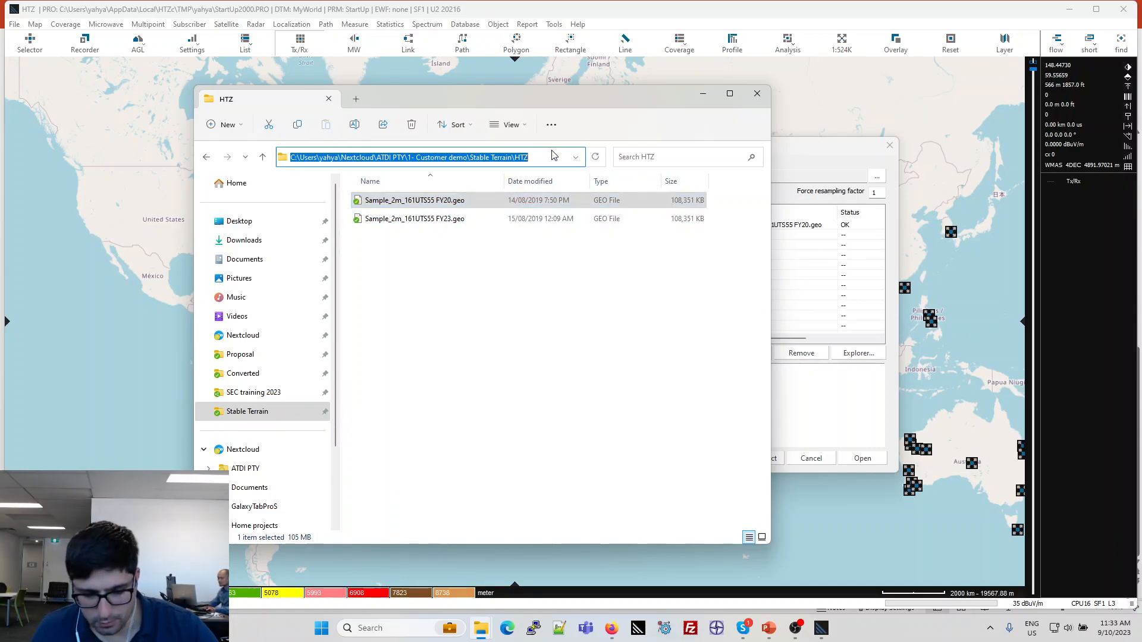
left_click(834, 415)
left_click(756, 457)
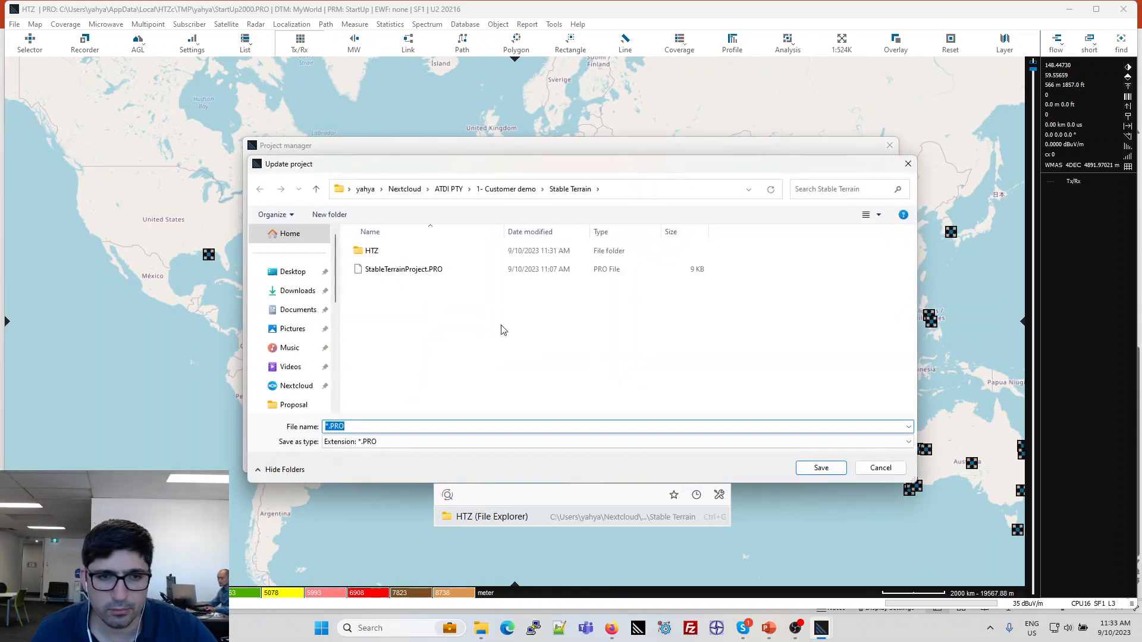
double_click(372, 251)
left_click(358, 427)
type("sta")
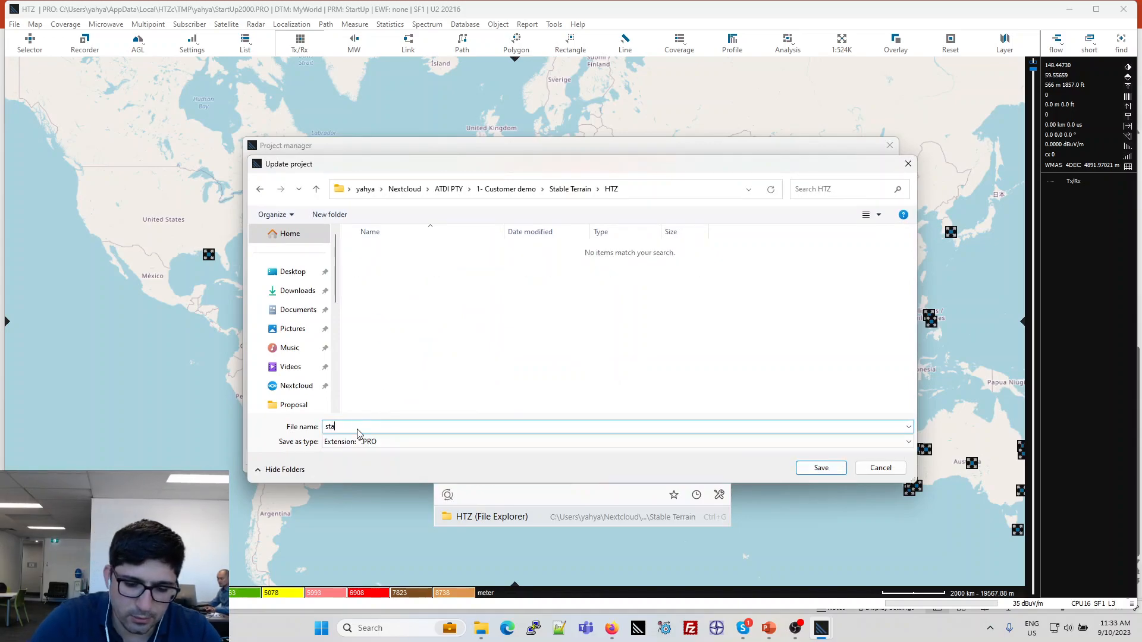
type("bleUsingHTZ")
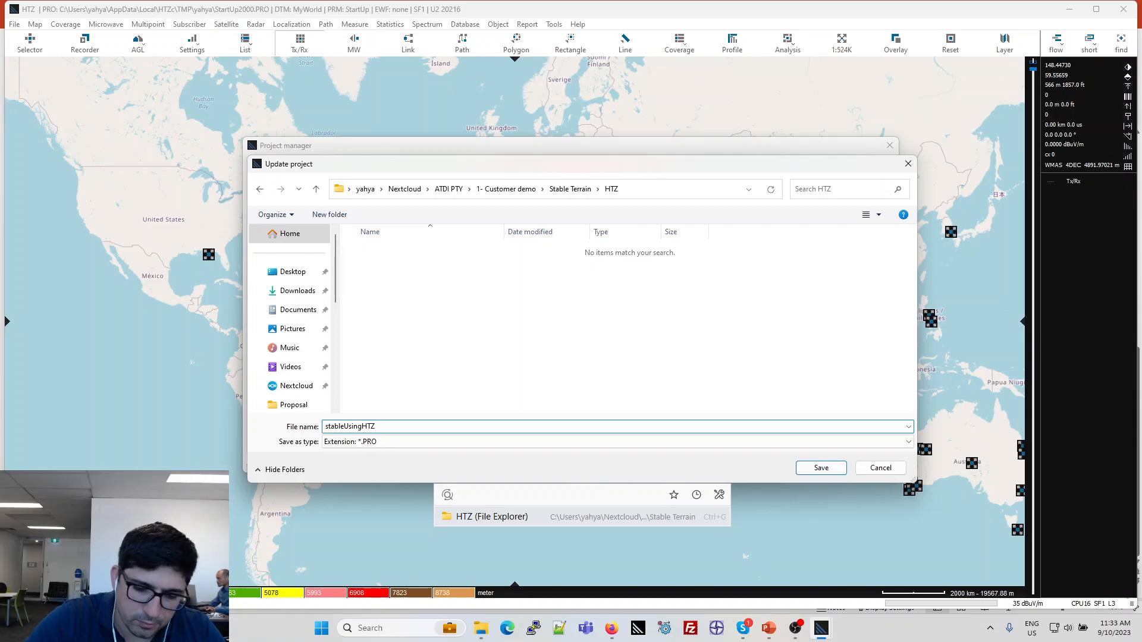
key("Return")
key("Return")
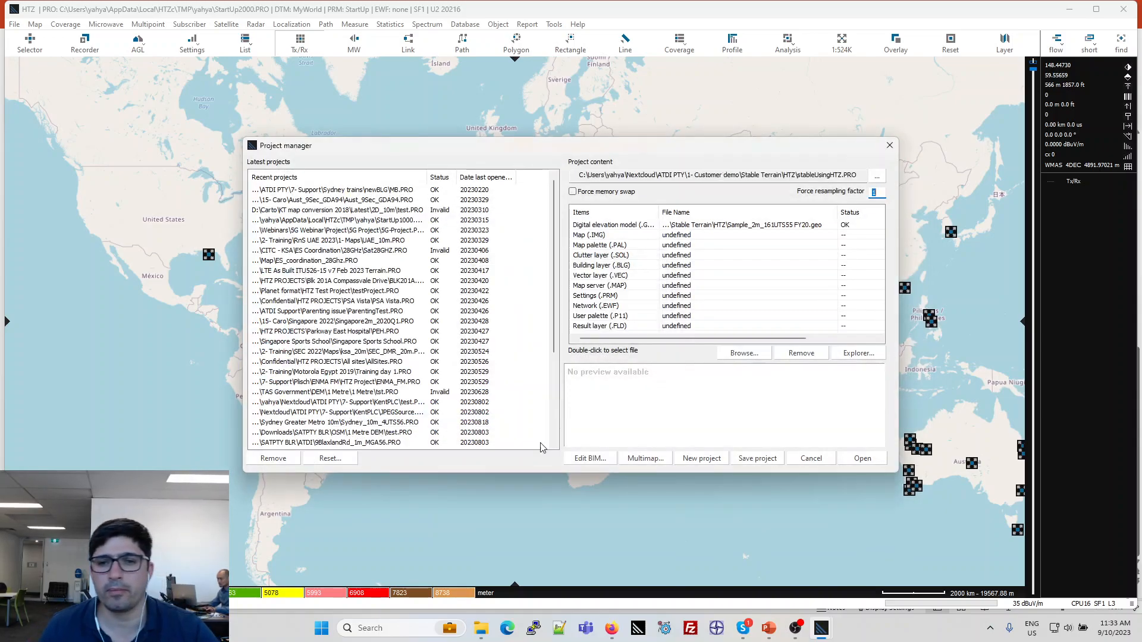
left_click(862, 458)
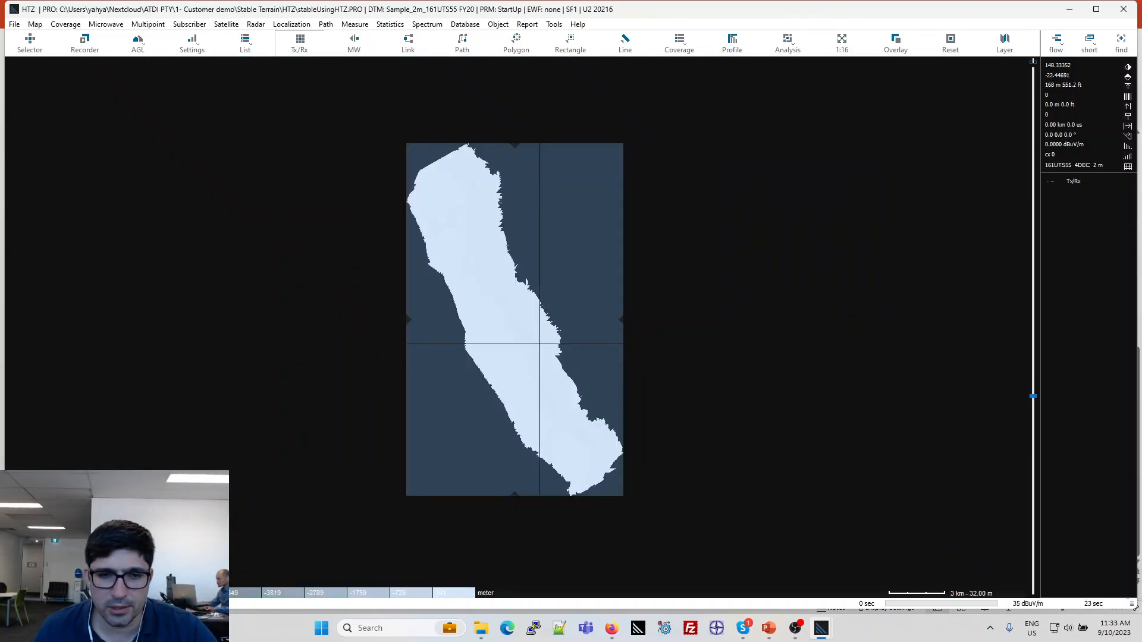
- Set the map rendering of the terrain model to DEM shade
left_click(1005, 42)
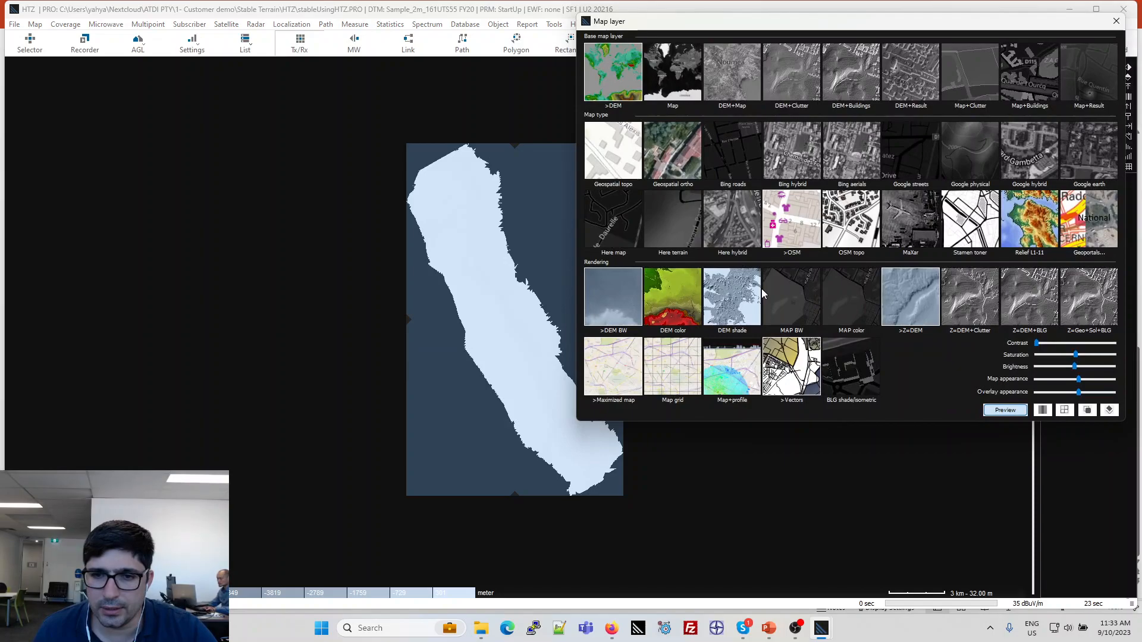
left_click(736, 296)
key("Escape")
scroll(513, 347, "up", 2)
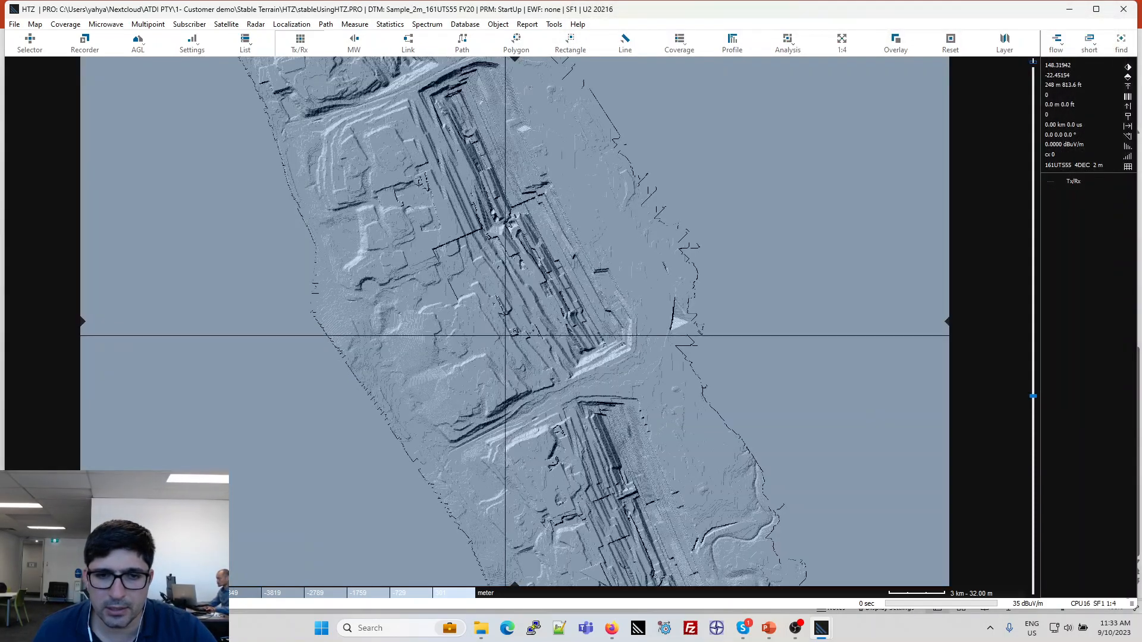
scroll(503, 313, "down", 1)
key("alt+Tab")
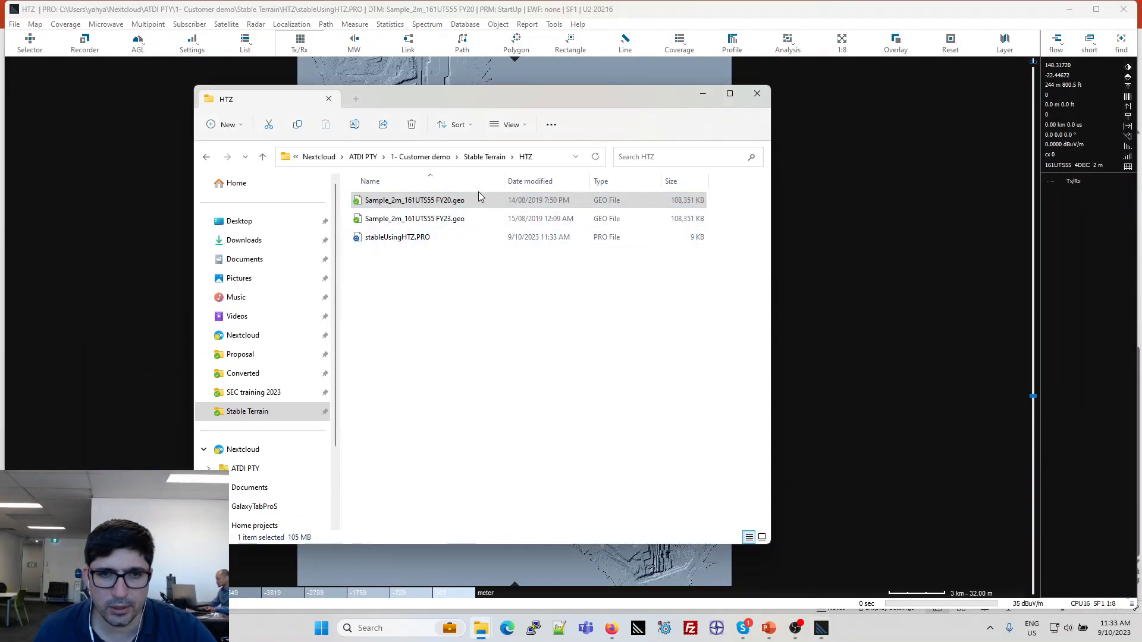
left_click(555, 158)
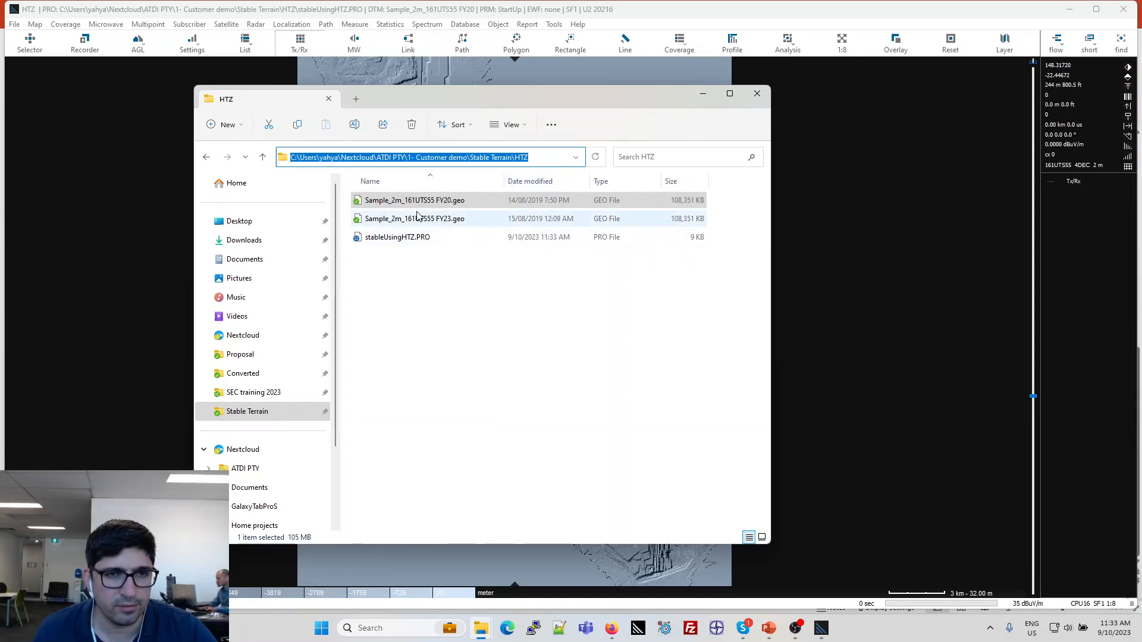
left_click_drag(516, 99, 732, 94)
left_click(228, 159)
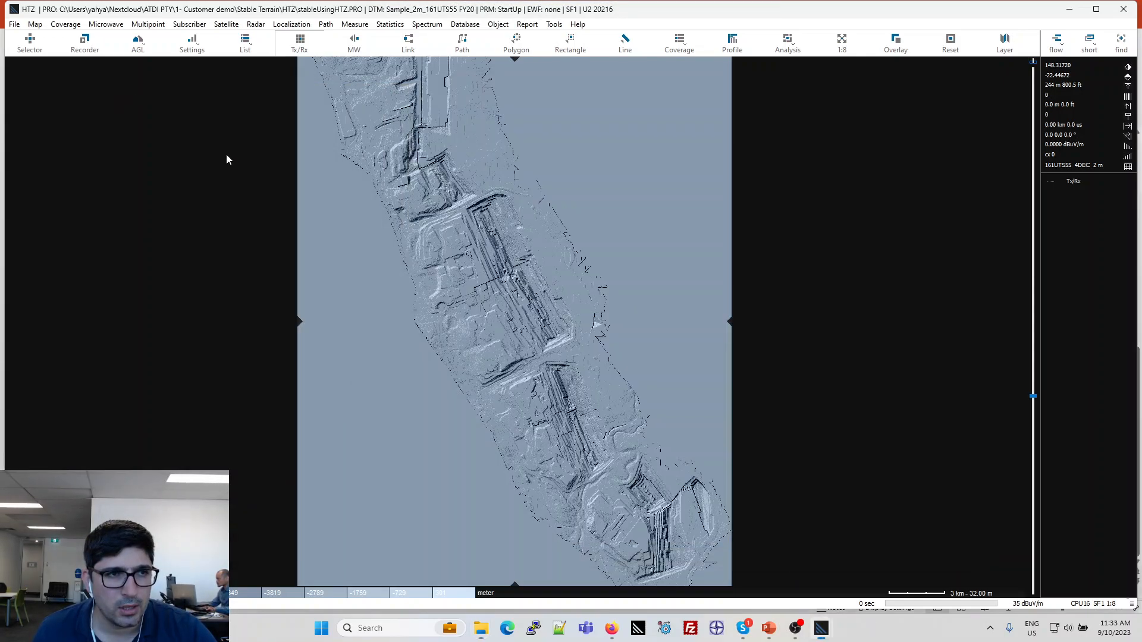
- Load Sample_2m_161UTS55 FY20.geo as a 16 bits layer, replacing the result in memory with it
left_click(15, 24)
mouse_move(59, 213)
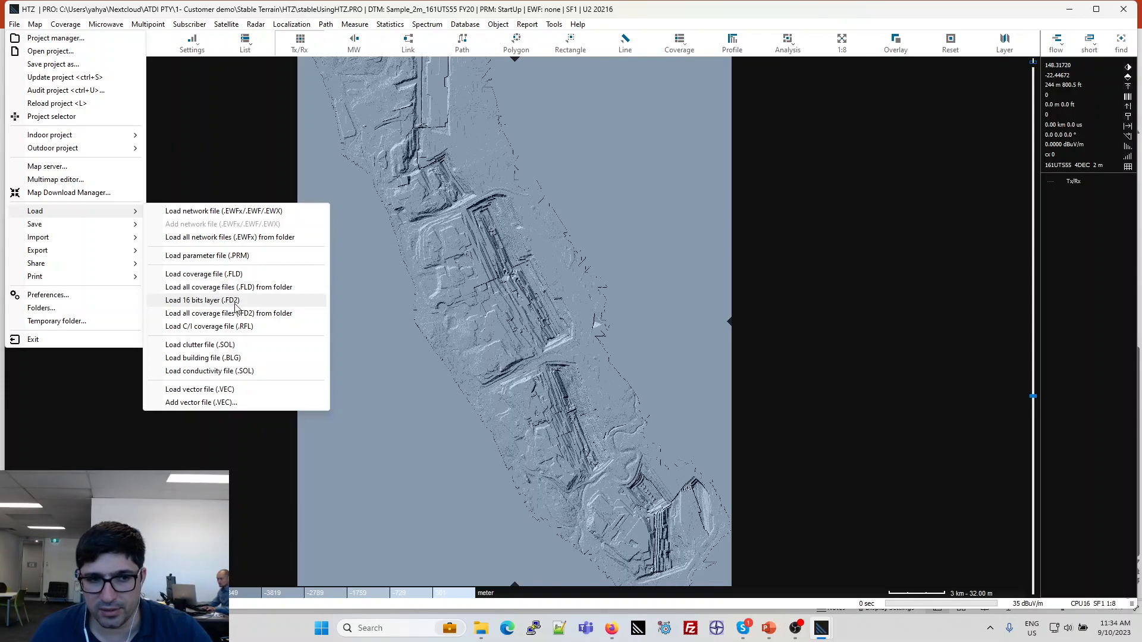
left_click(235, 301)
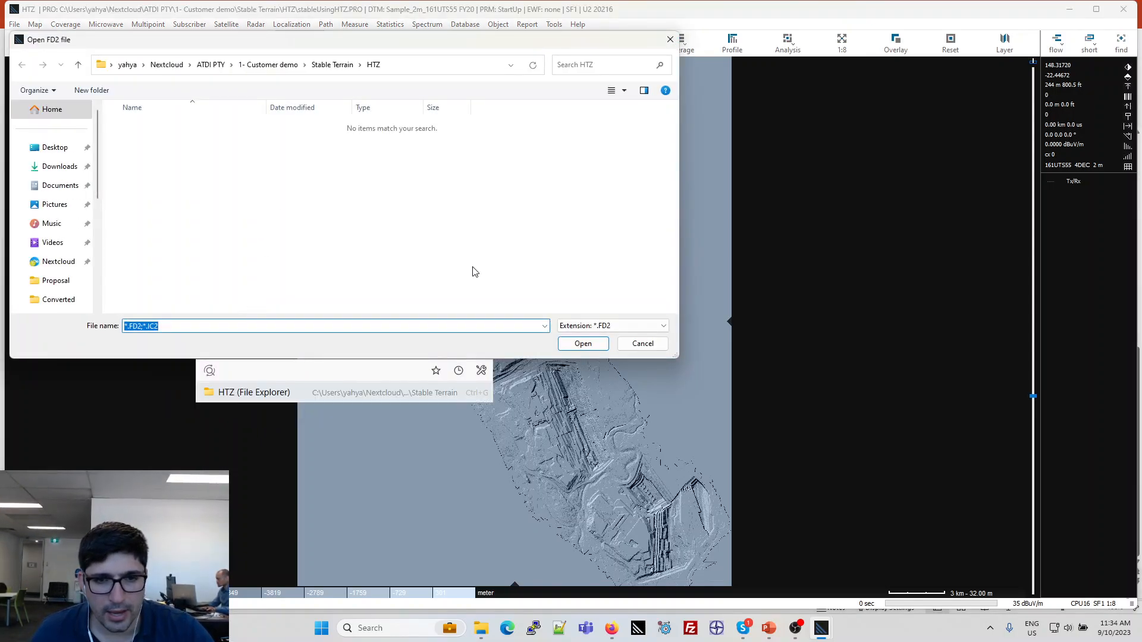
left_click(603, 324)
left_click(598, 347)
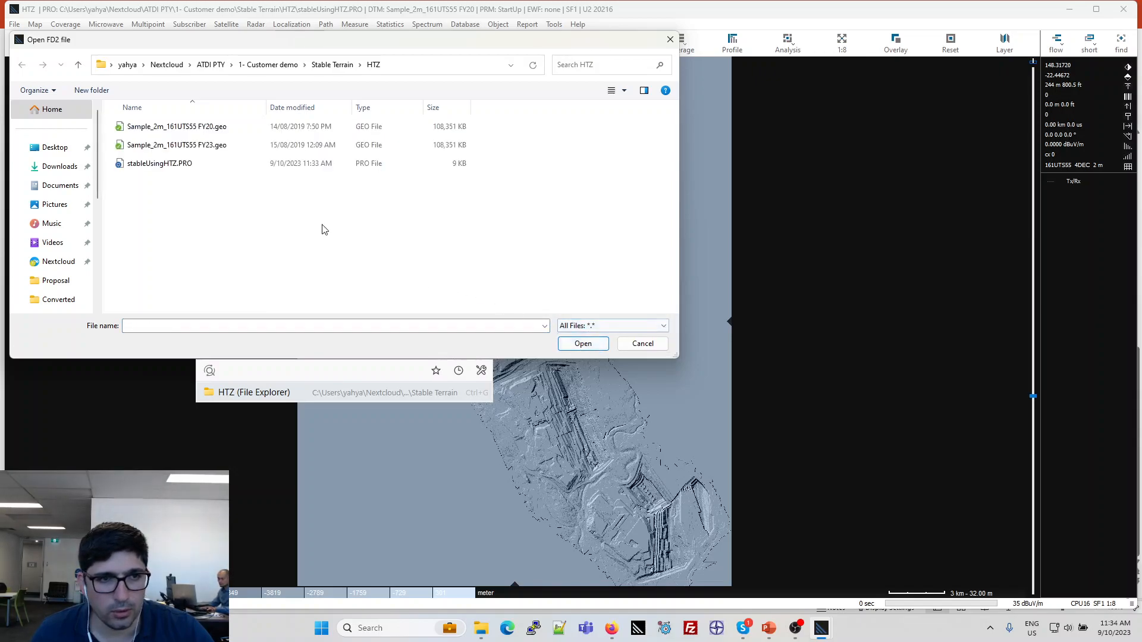
left_click(172, 128)
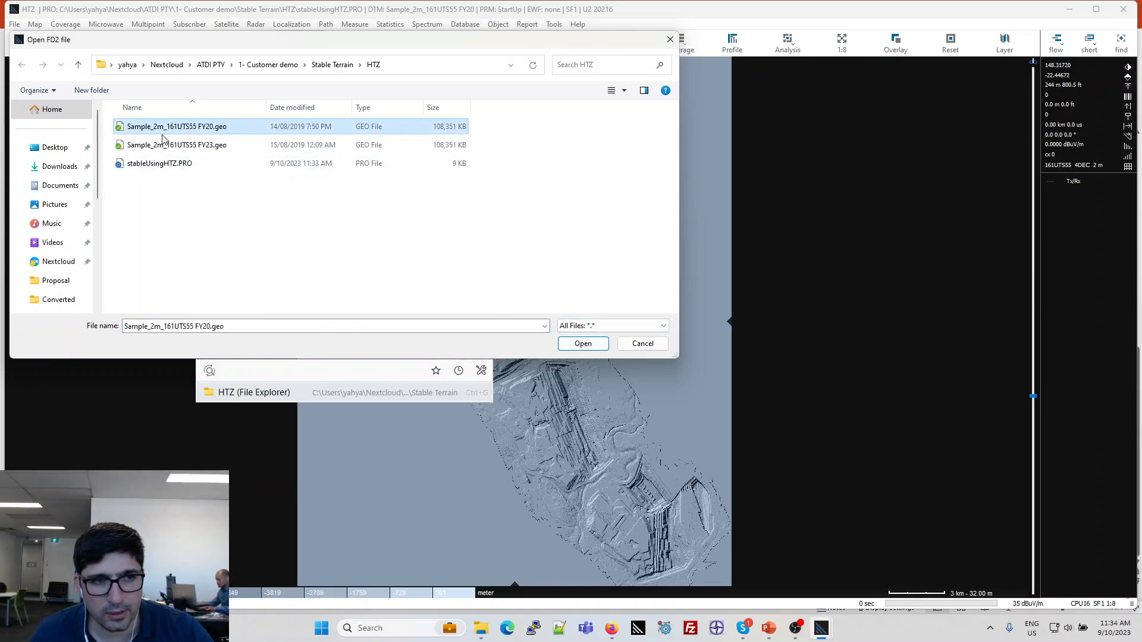
double_click(203, 127)
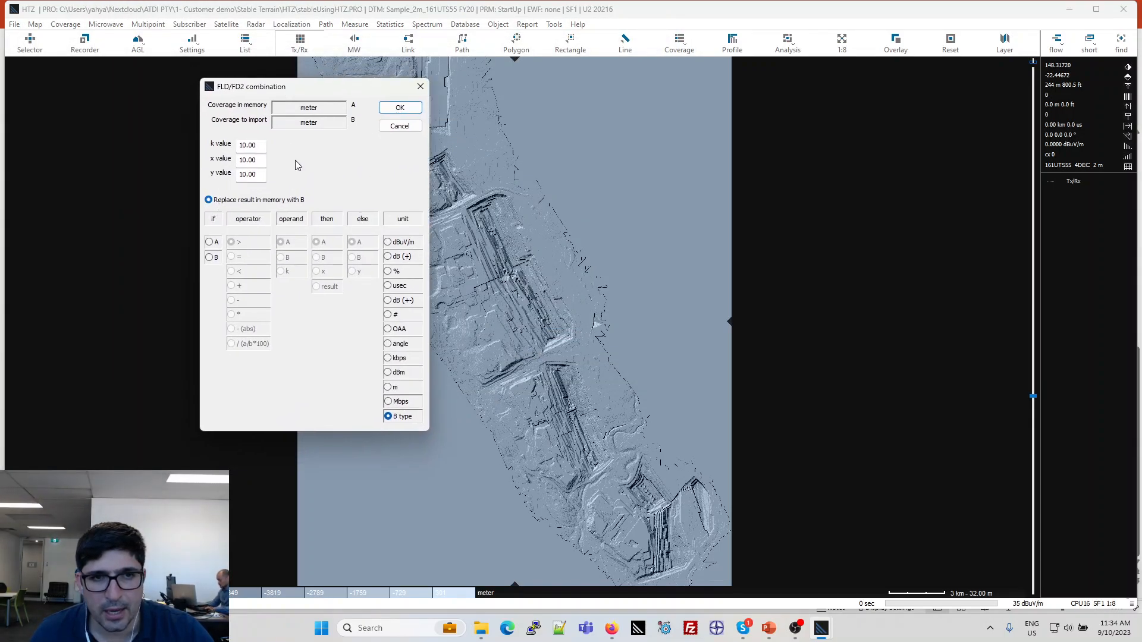
left_click_drag(301, 91, 781, 119)
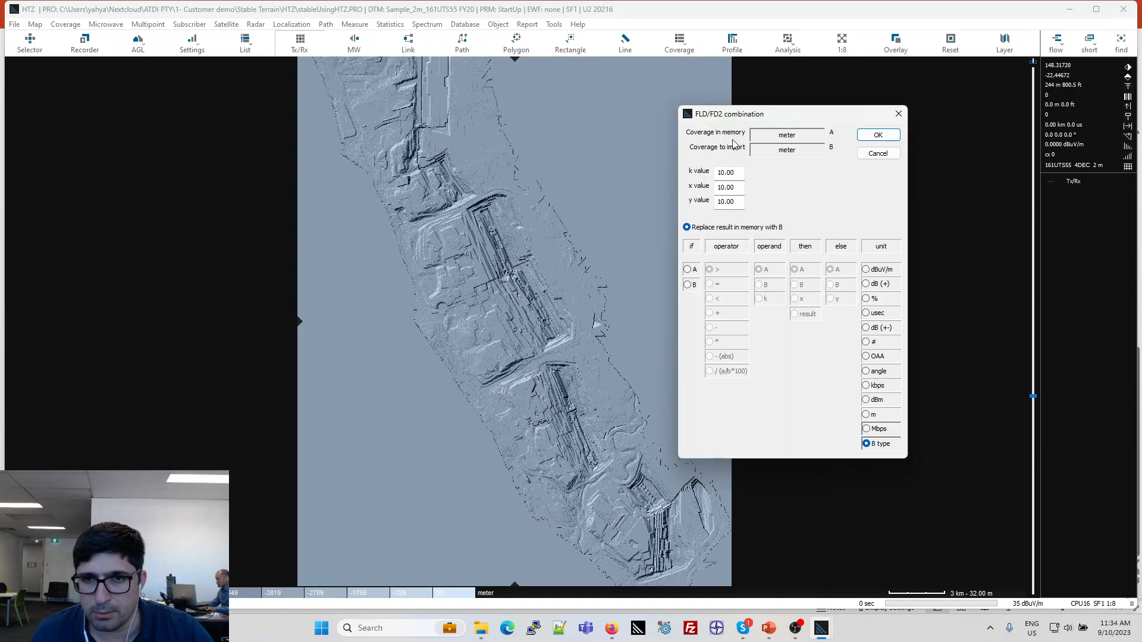
left_click(877, 136)
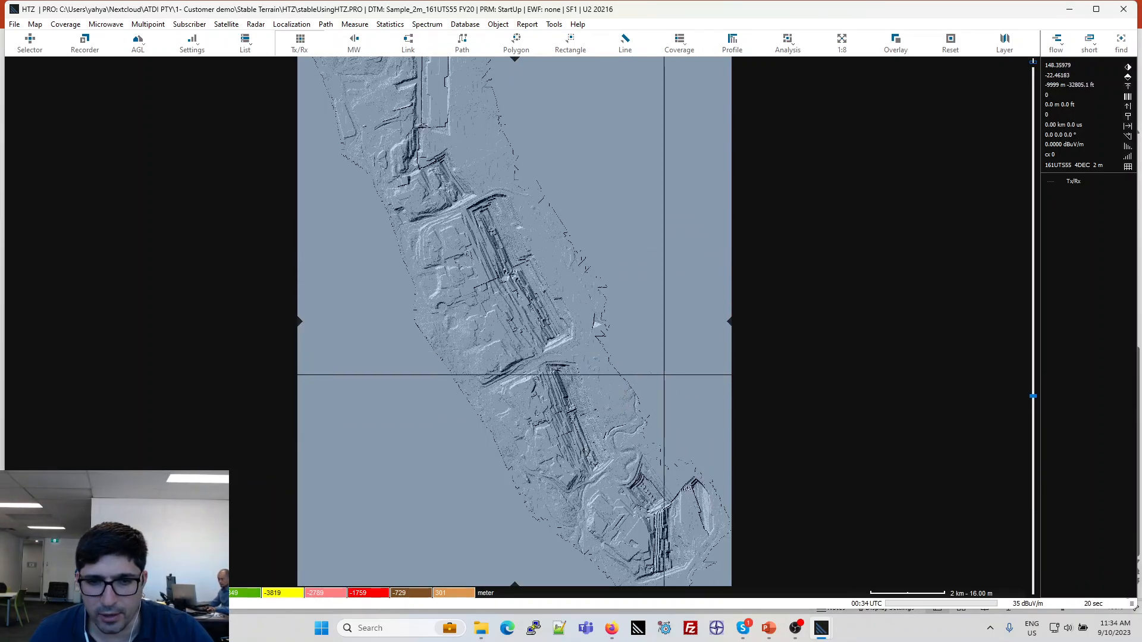
- Select Sample_2m_161UTS55 FY23.geo from all file types as the next 16 bits layer to import
left_click(15, 24)
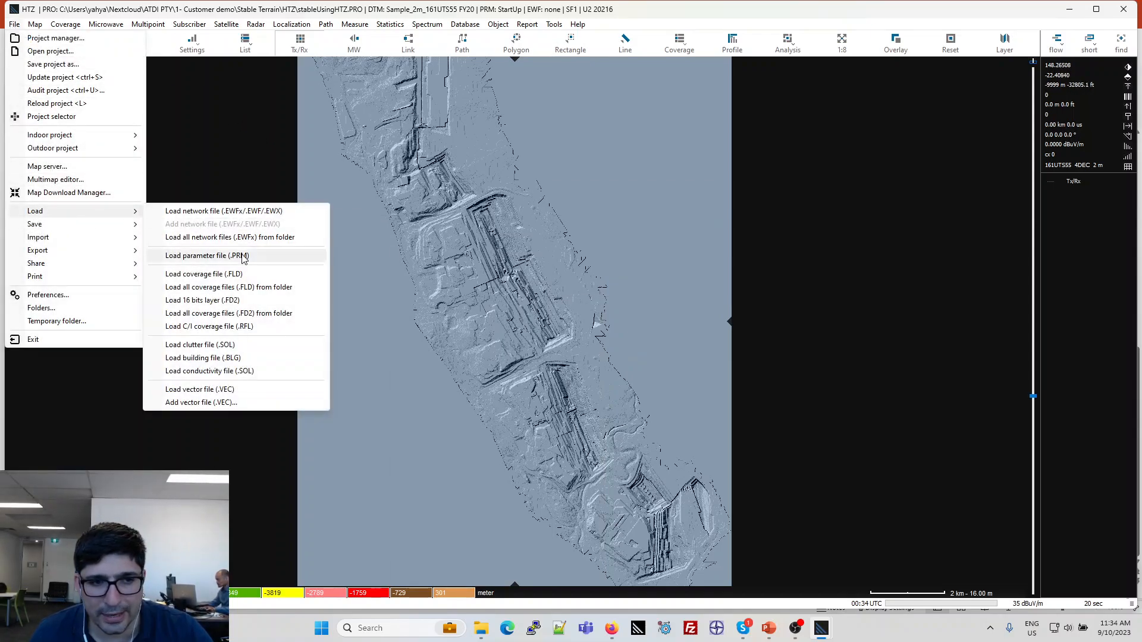
left_click(242, 300)
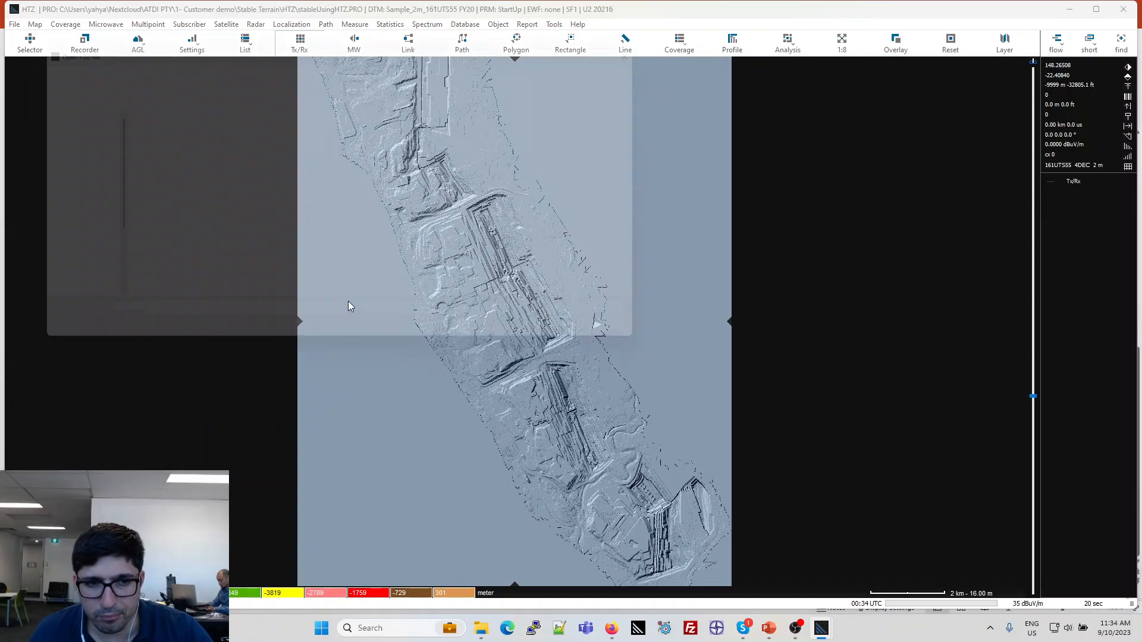
left_click(588, 326)
left_click(586, 347)
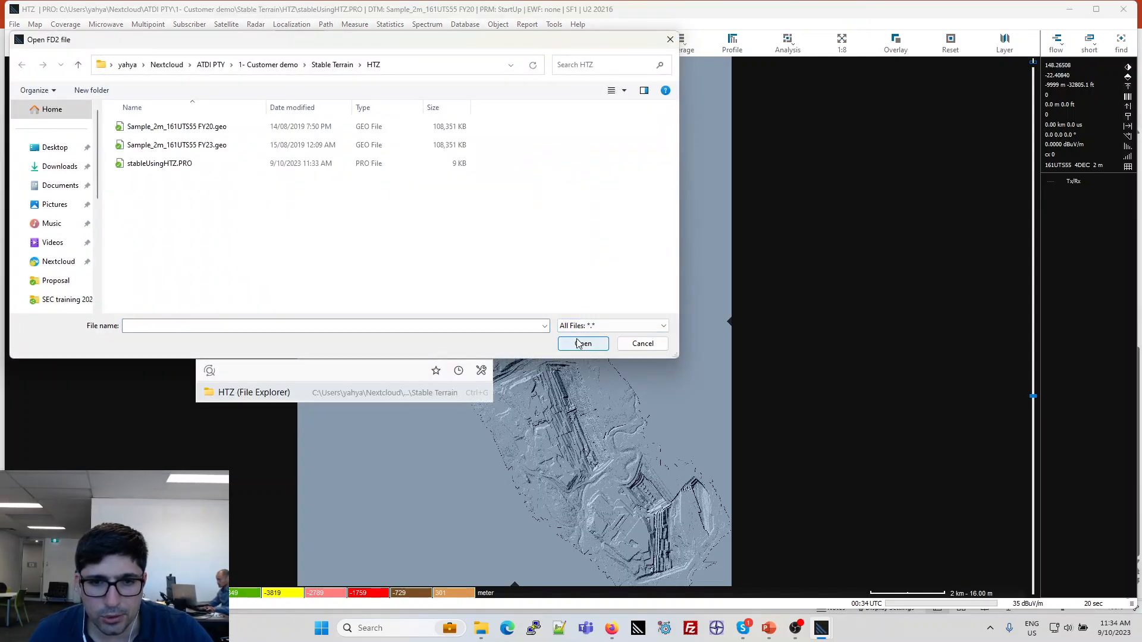
double_click(216, 153)
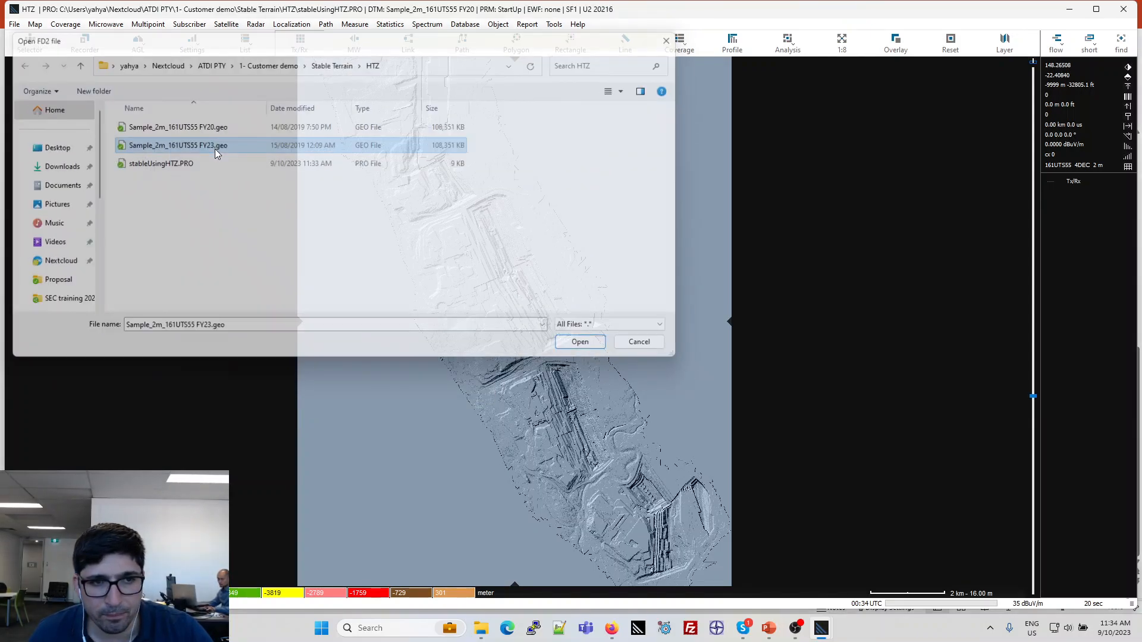
left_click_drag(209, 14, 420, 121)
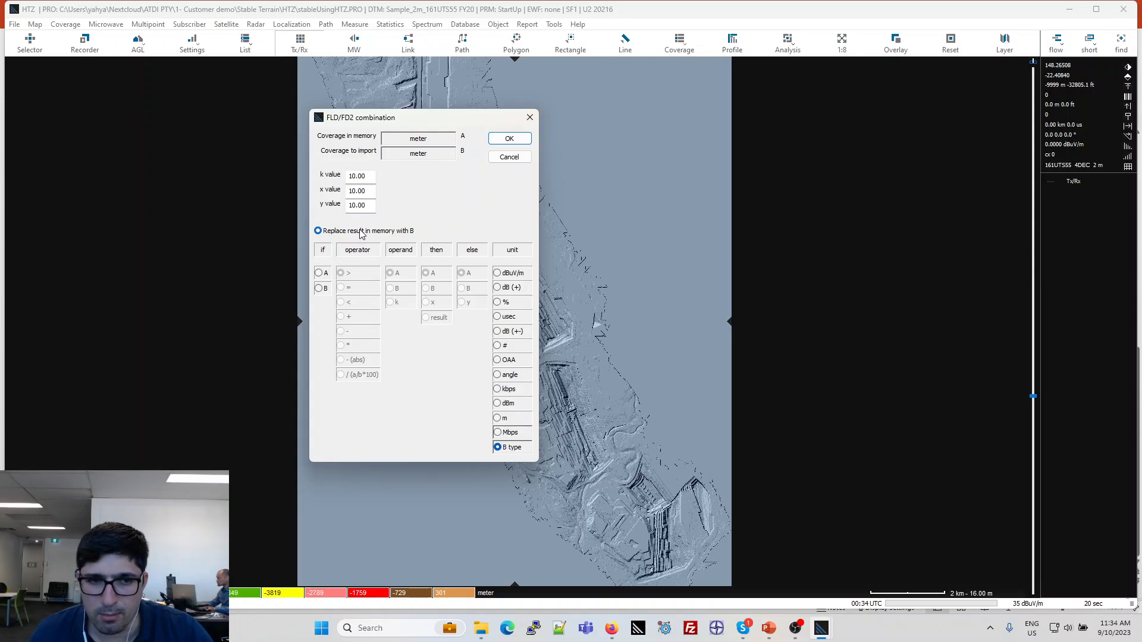
- Combine the coverages by subtracting imported coverage B from A in memory, keeping the result in dB (+) units
left_click(319, 273)
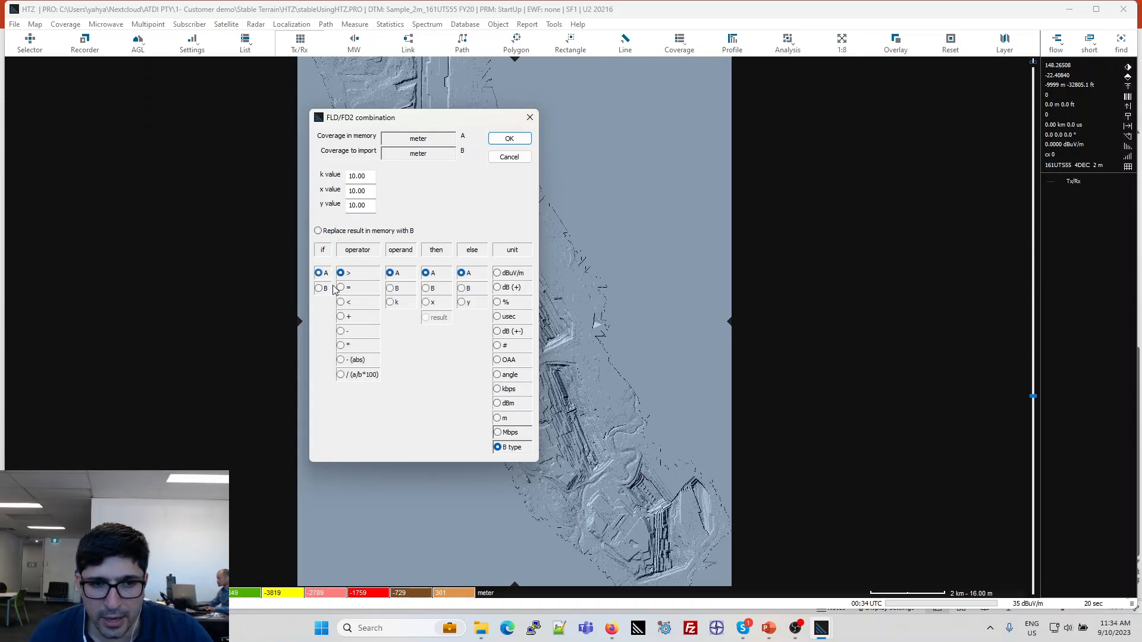
left_click(356, 330)
left_click(390, 289)
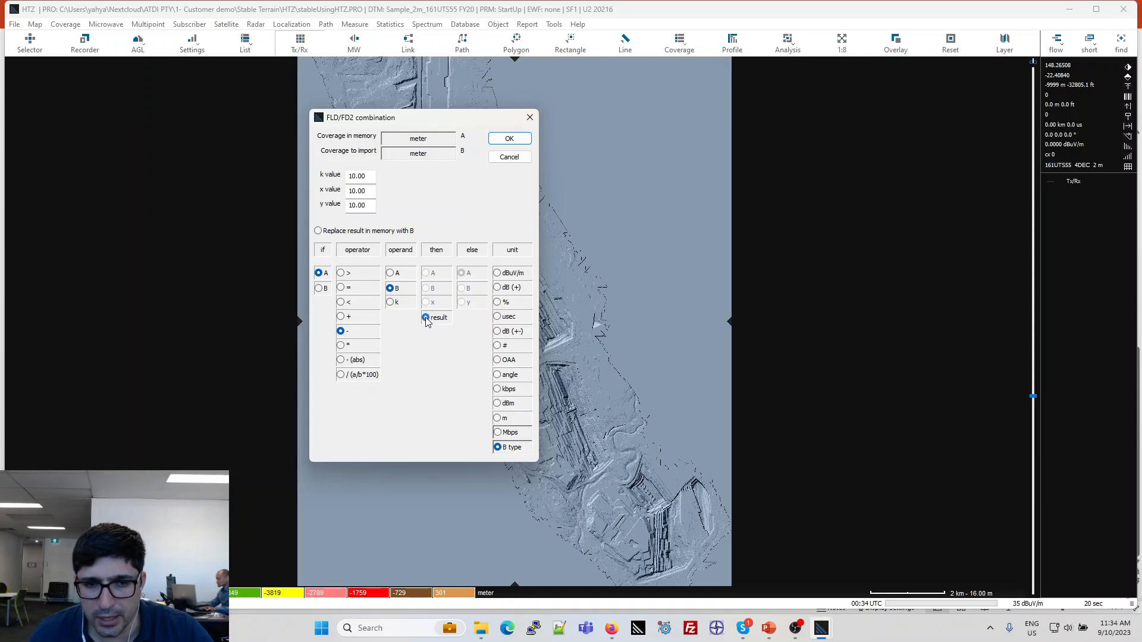
left_click(498, 289)
left_click(497, 332)
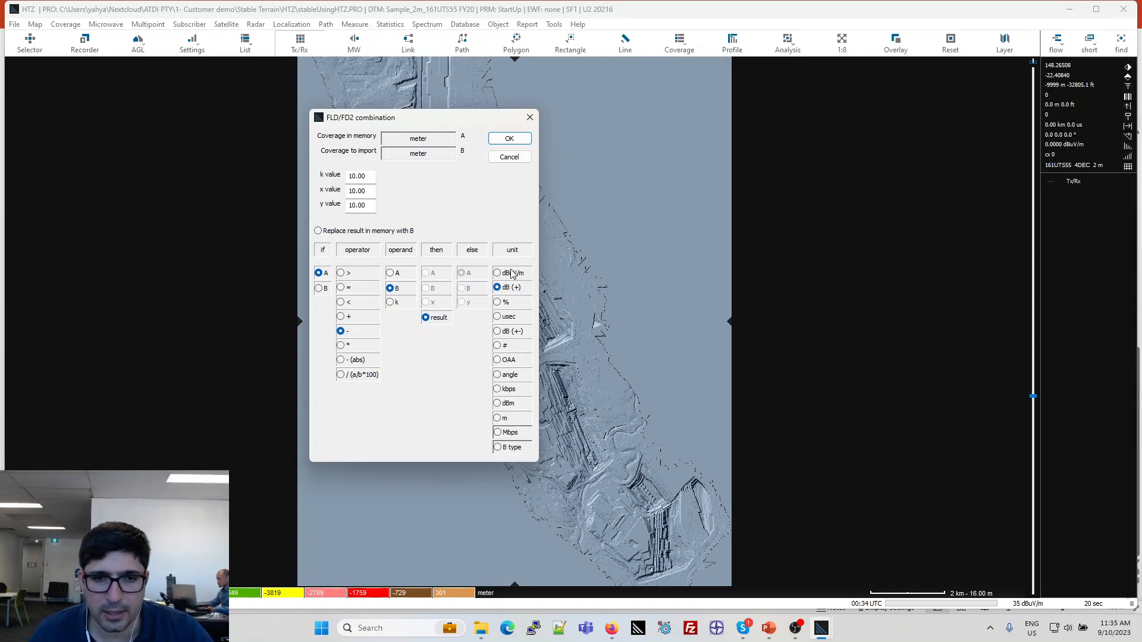
left_click(508, 140)
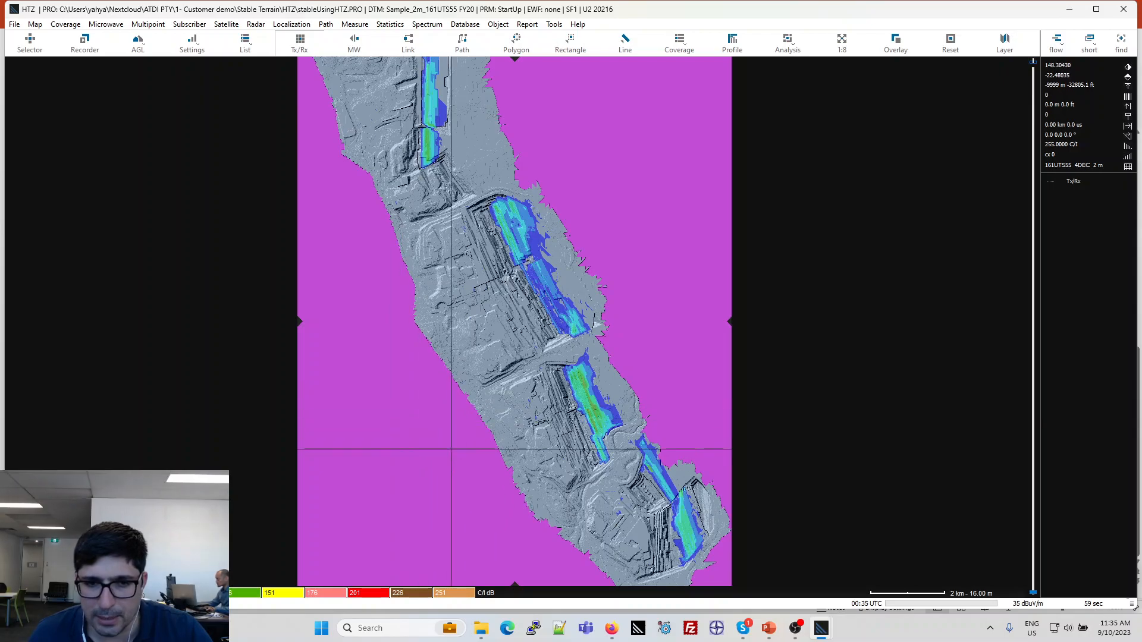
- Examine the coloured height difference areas along the mine strips at close and overall scale
scroll(420, 416, "up", 1)
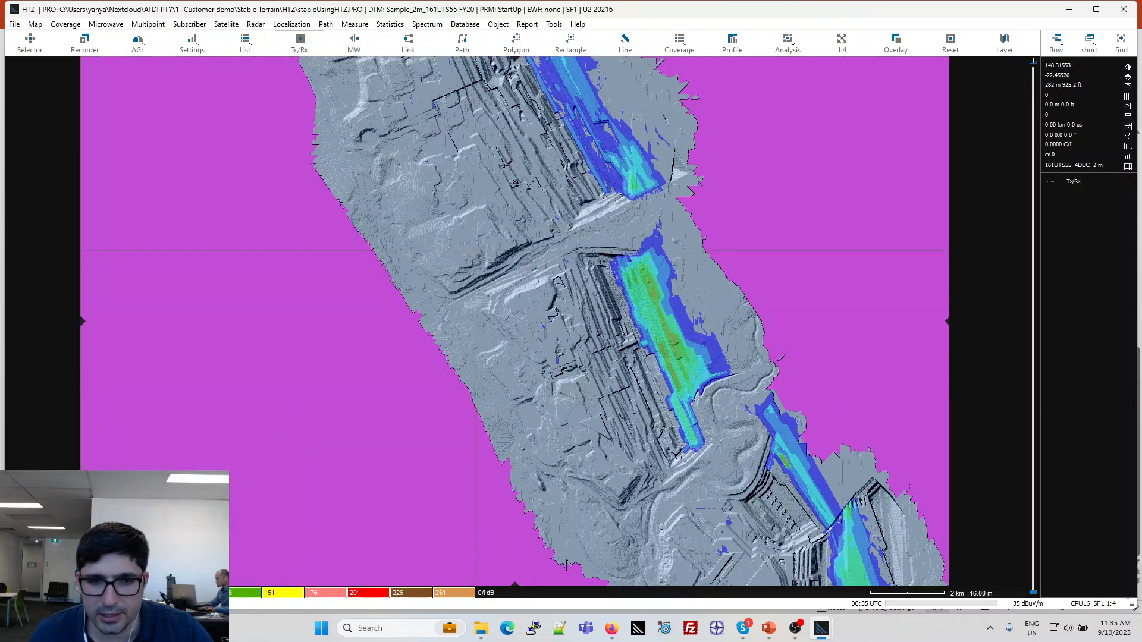
scroll(567, 237, "up", 2)
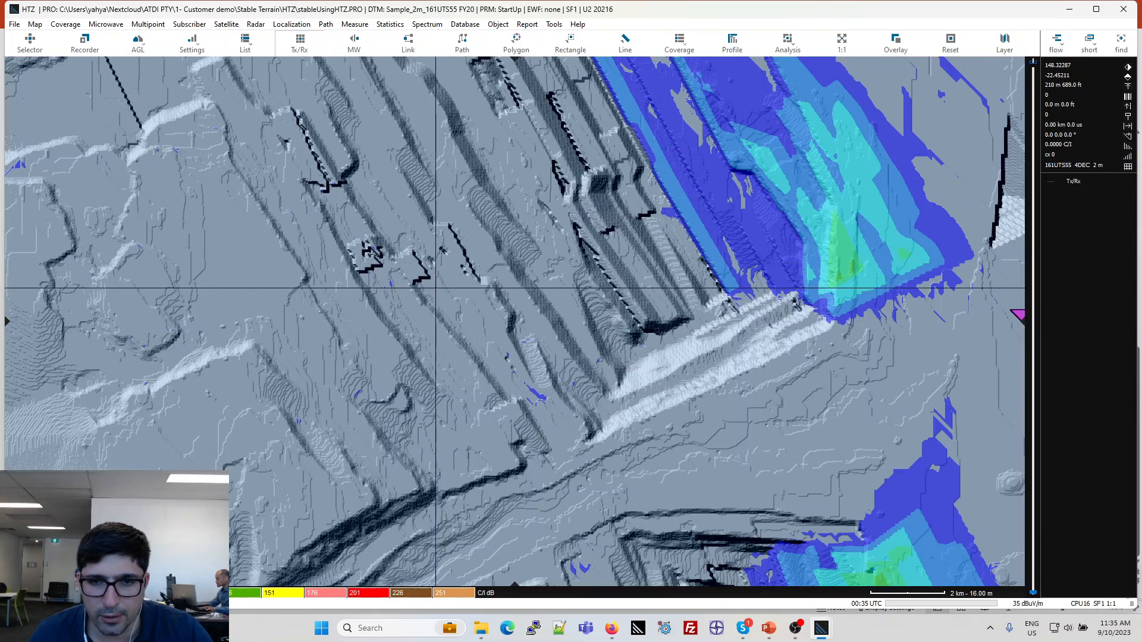
left_click_drag(498, 478, 649, 239)
left_click_drag(472, 379, 539, 334)
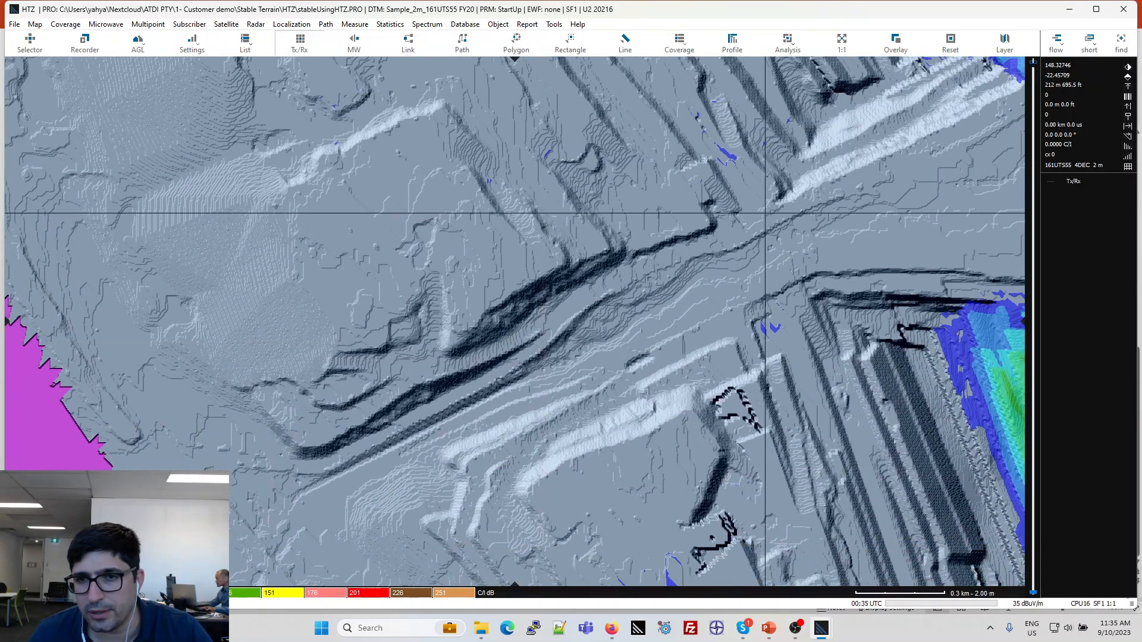
left_click_drag(788, 213, 364, 410)
left_click_drag(569, 272, 547, 480)
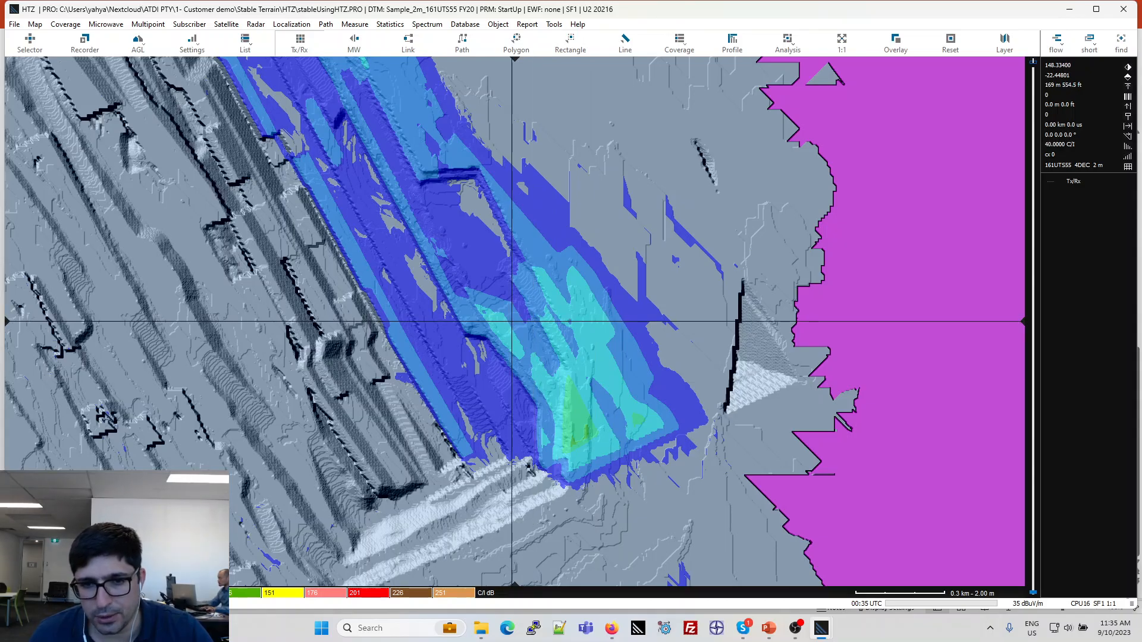
left_click_drag(417, 321, 511, 345)
scroll(573, 316, "down", 2)
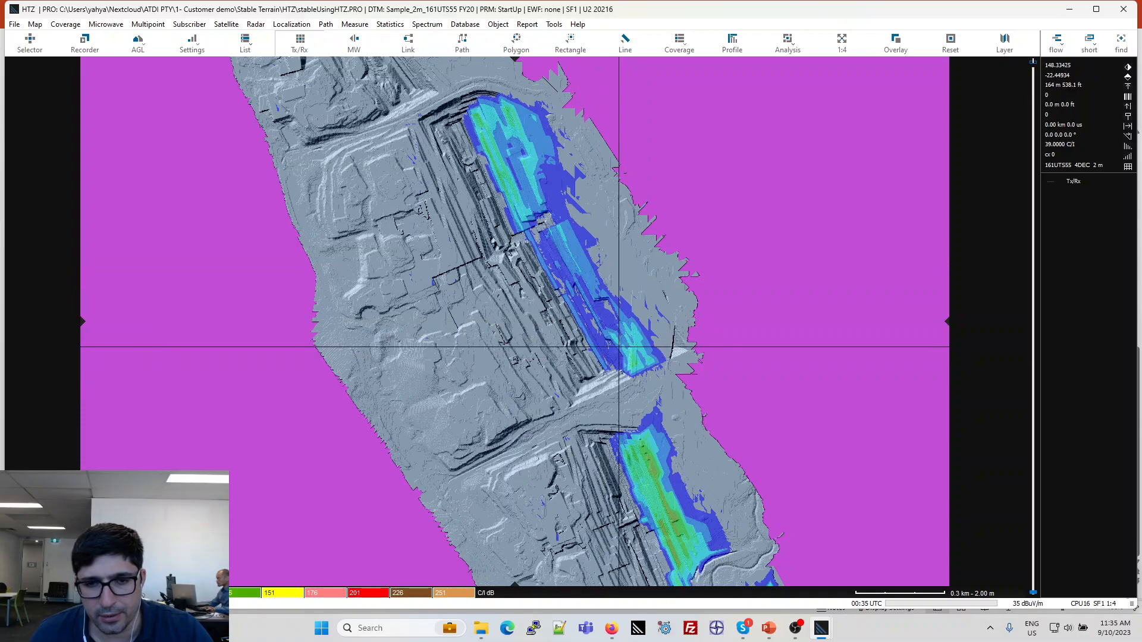
left_click_drag(621, 374, 621, 319)
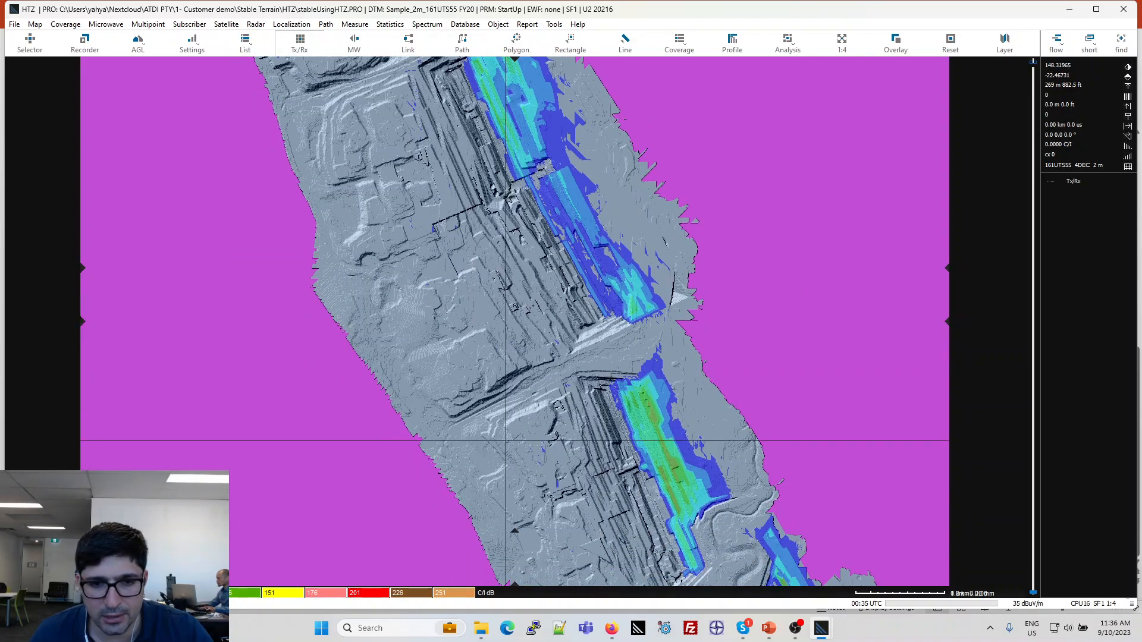
- Start converting the difference result to a clutter code, setting the maximum value to 254
scroll(497, 430, "up", 1)
scroll(497, 430, "down", 1)
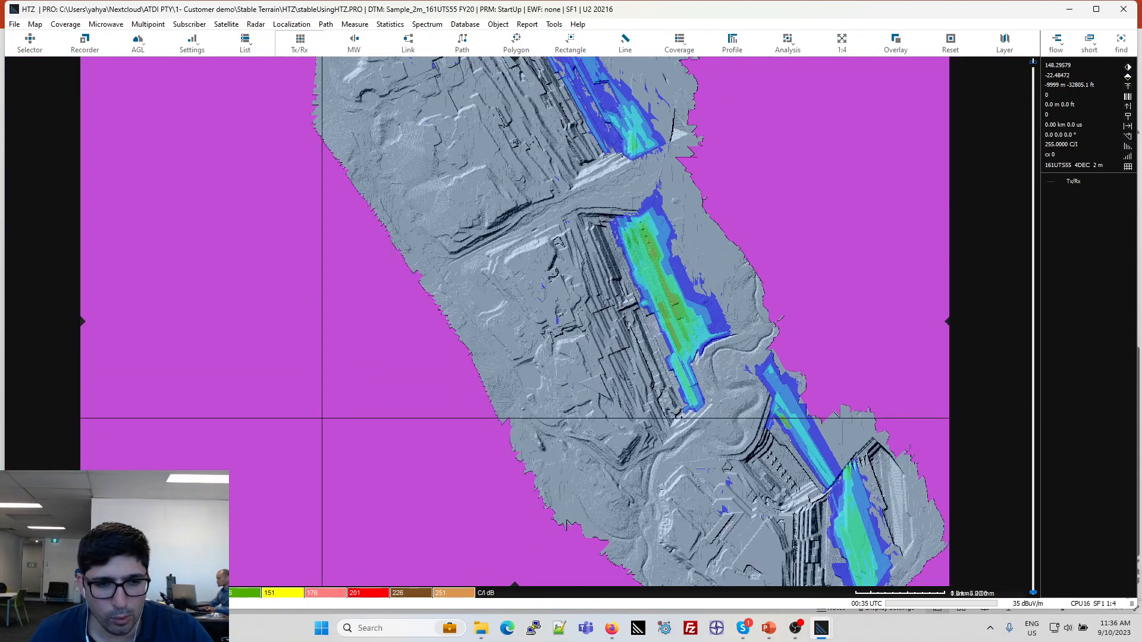
scroll(413, 436, "down", 2)
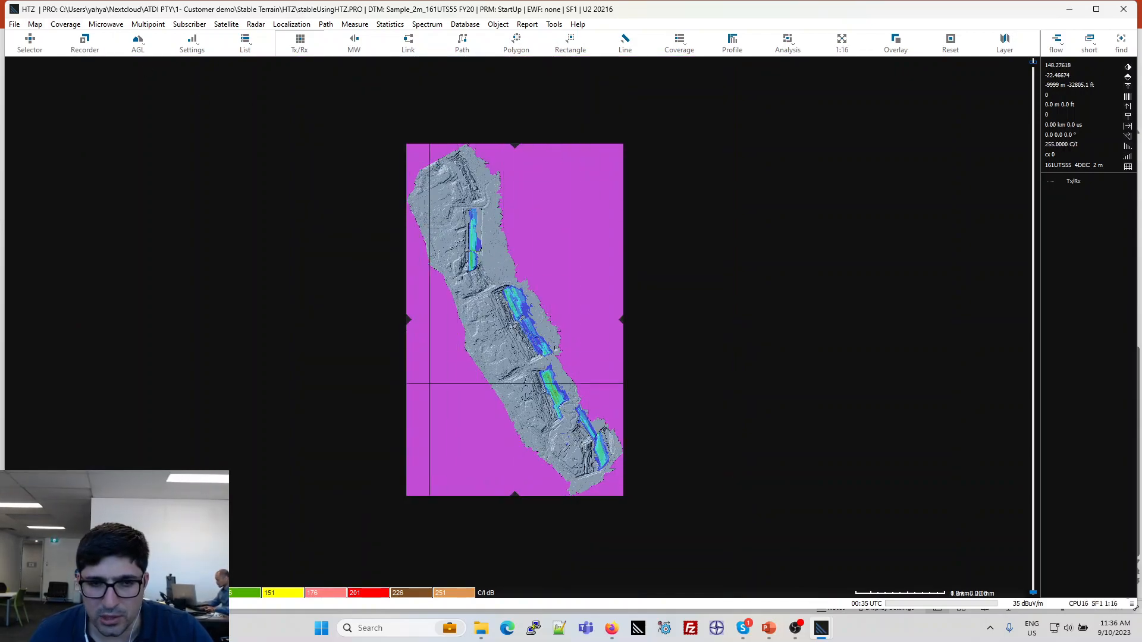
left_click(37, 25)
mouse_move(79, 153)
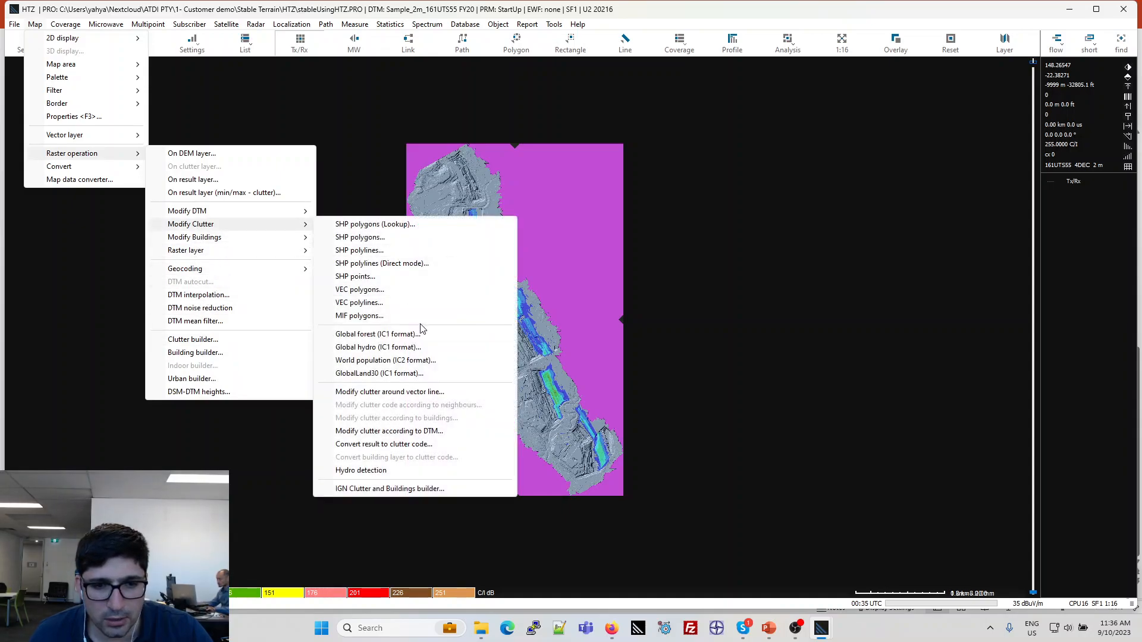
left_click(412, 449)
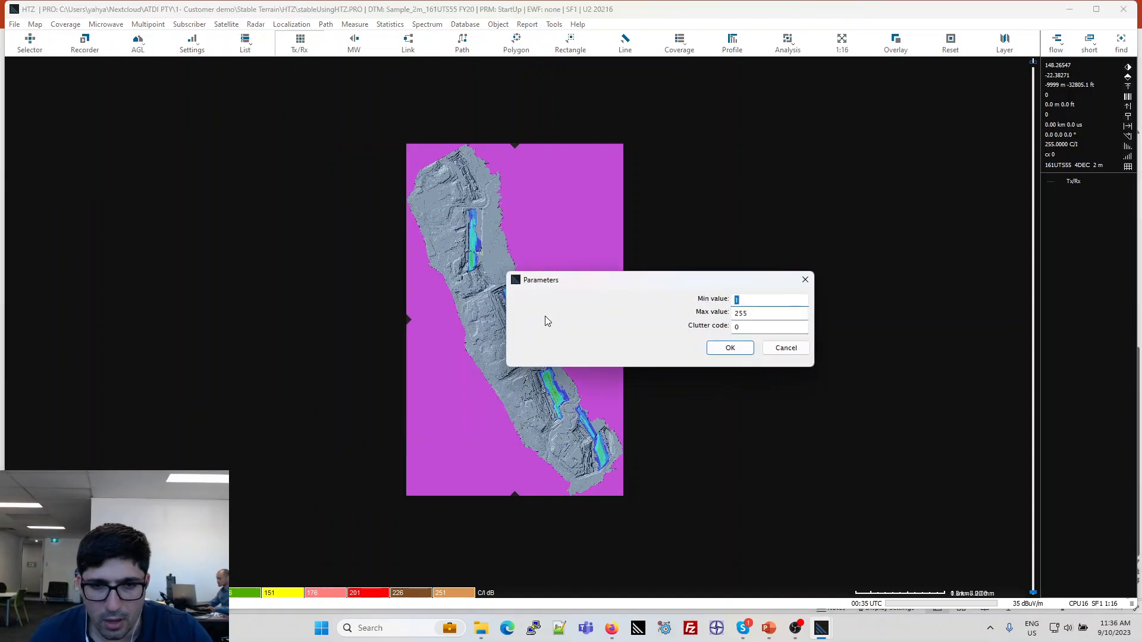
left_click_drag(663, 277, 362, 278)
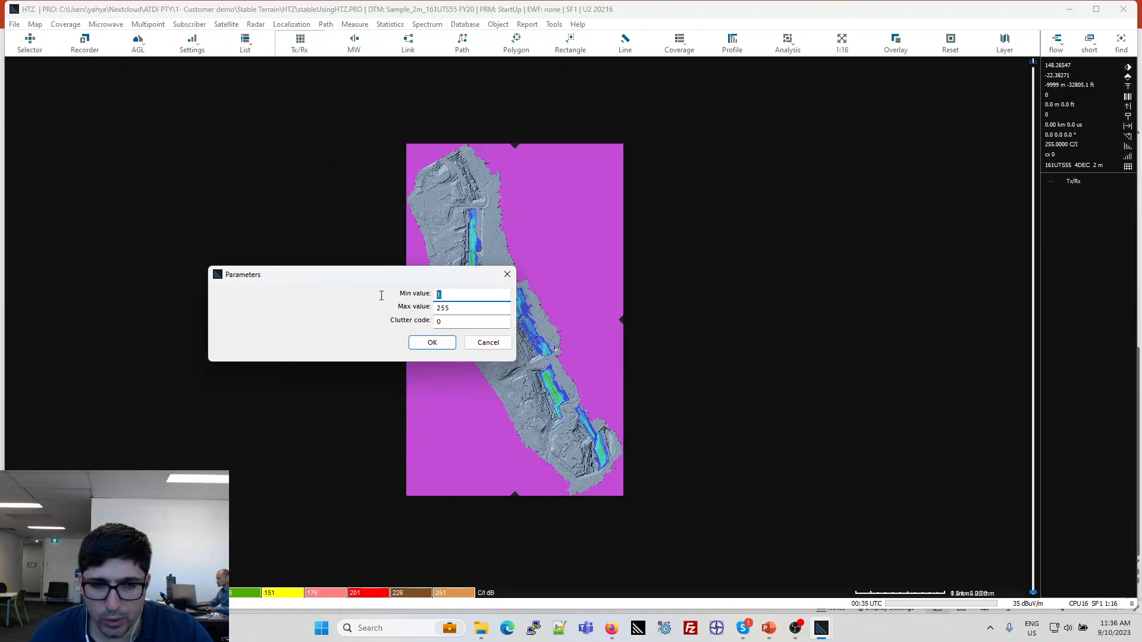
key("Tab")
type("2")
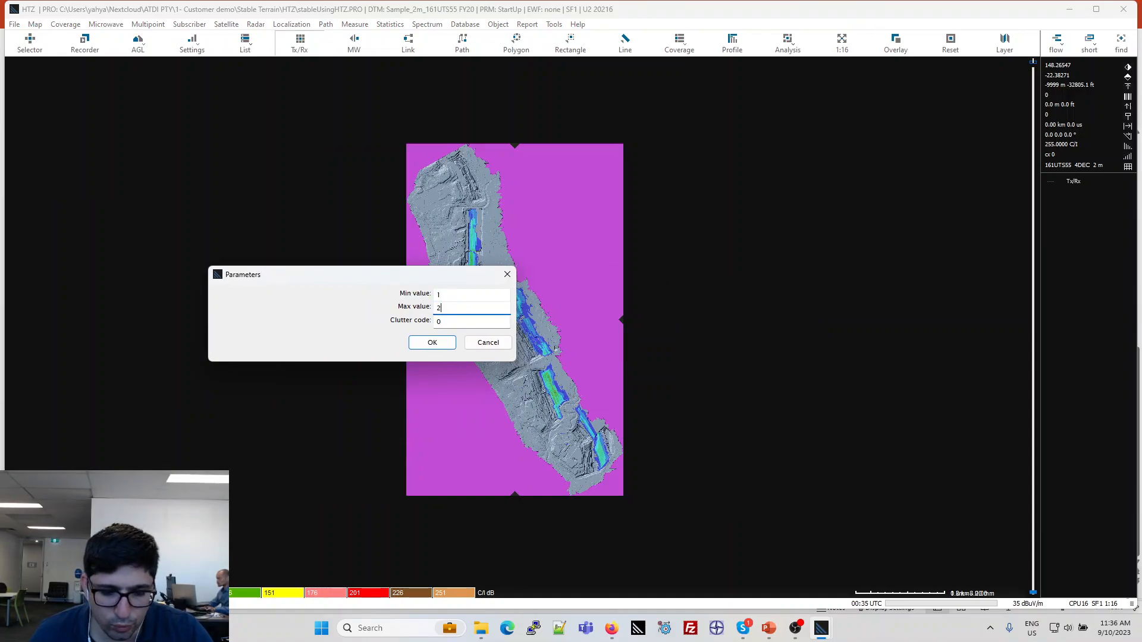
type("54")
- Assign clutter code 1 to the result values from 1 to 254 and run the conversion
left_click_drag(384, 279, 251, 235)
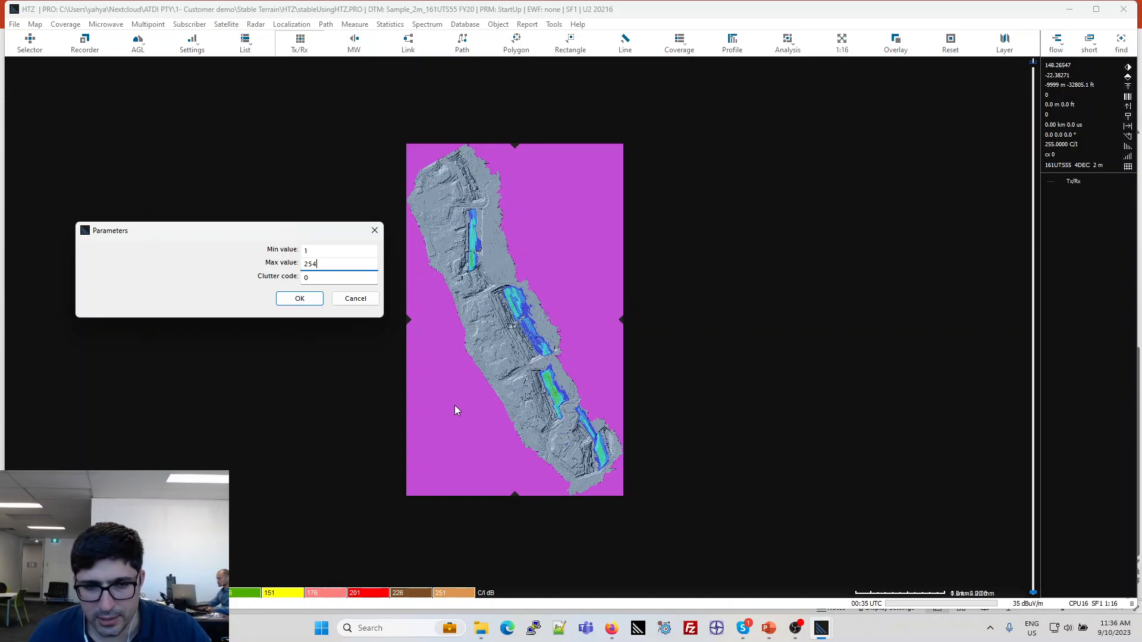
left_click_drag(315, 277, 236, 282)
type("1")
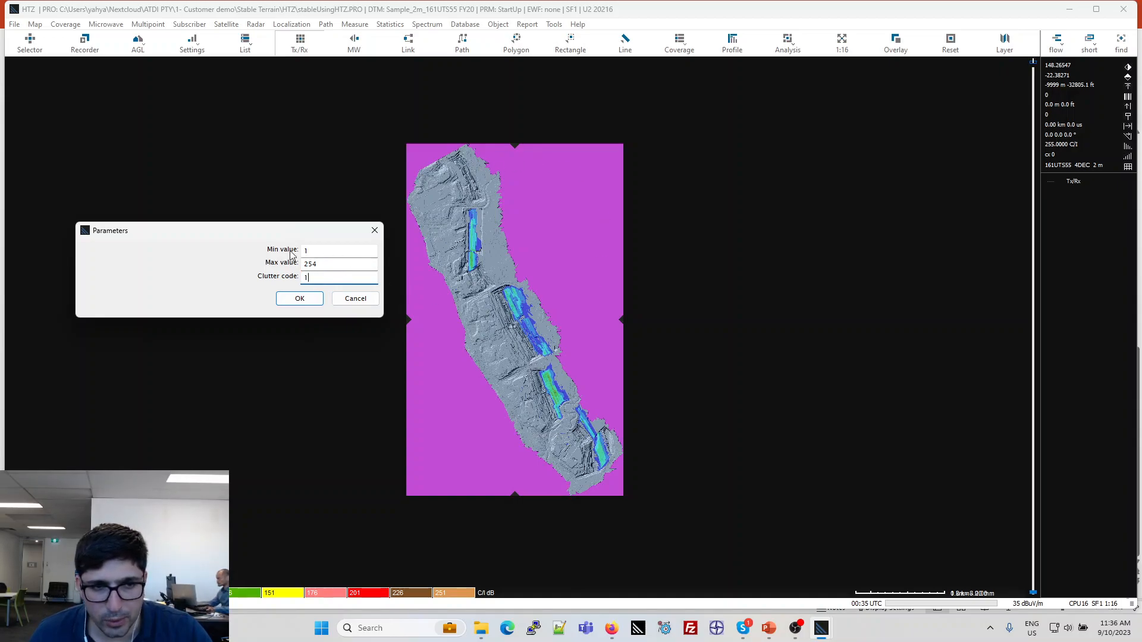
left_click(308, 249)
left_click_drag(329, 263, 265, 262)
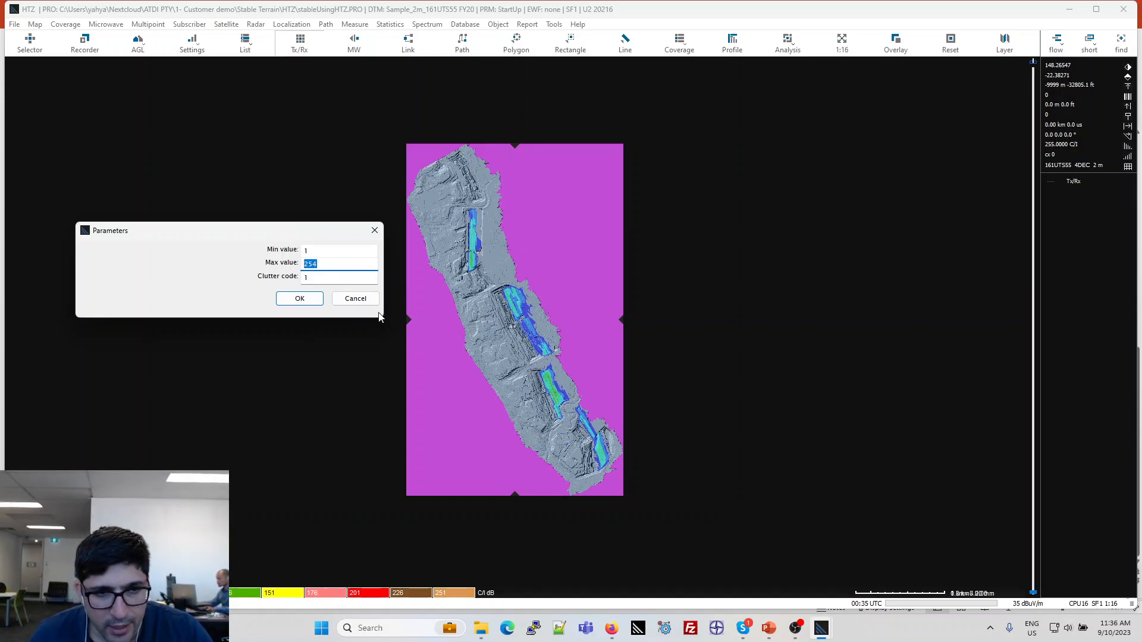
left_click_drag(319, 278, 277, 277)
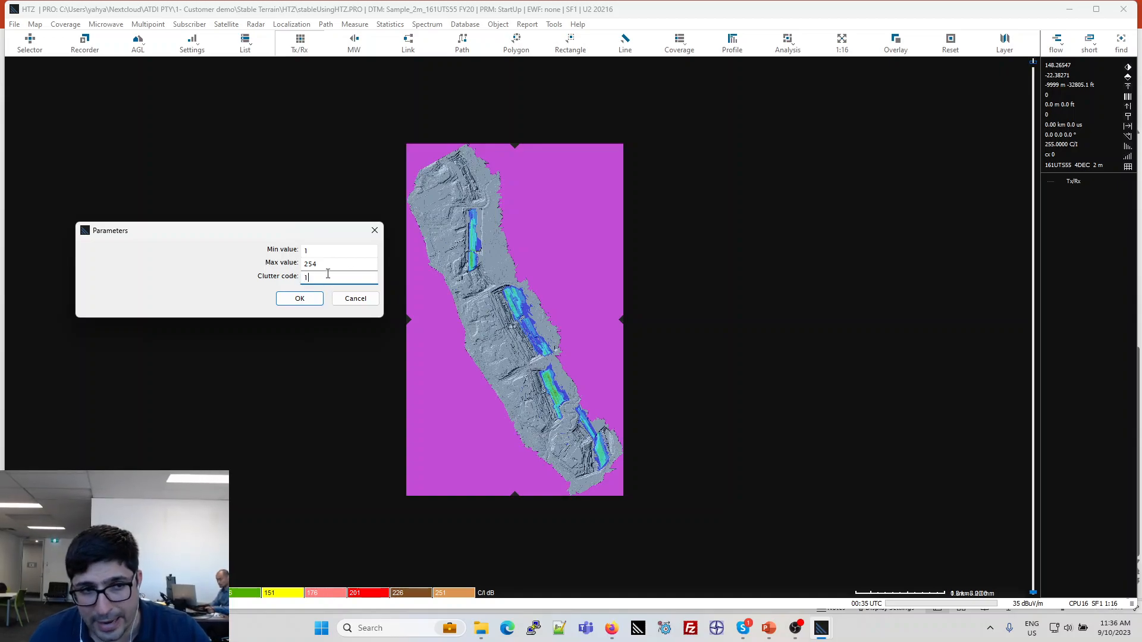
left_click(300, 298)
- Rename clutter code 0 as Stable and clutter code 1 as Unstable in the clutter parameters
scroll(500, 288, "up", 2)
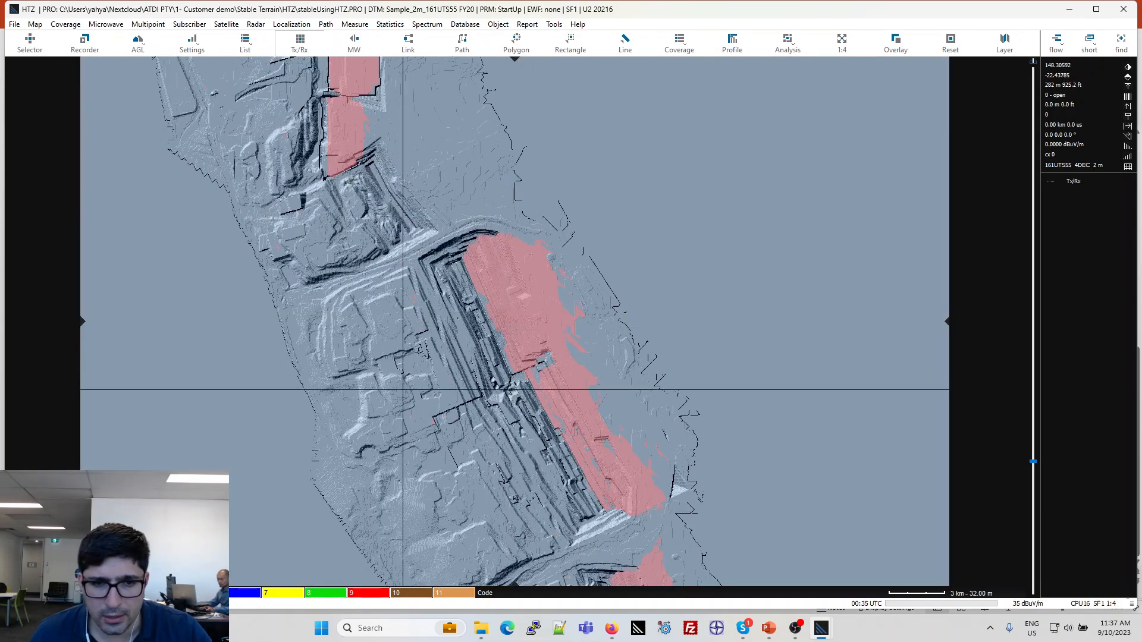
key("Down")
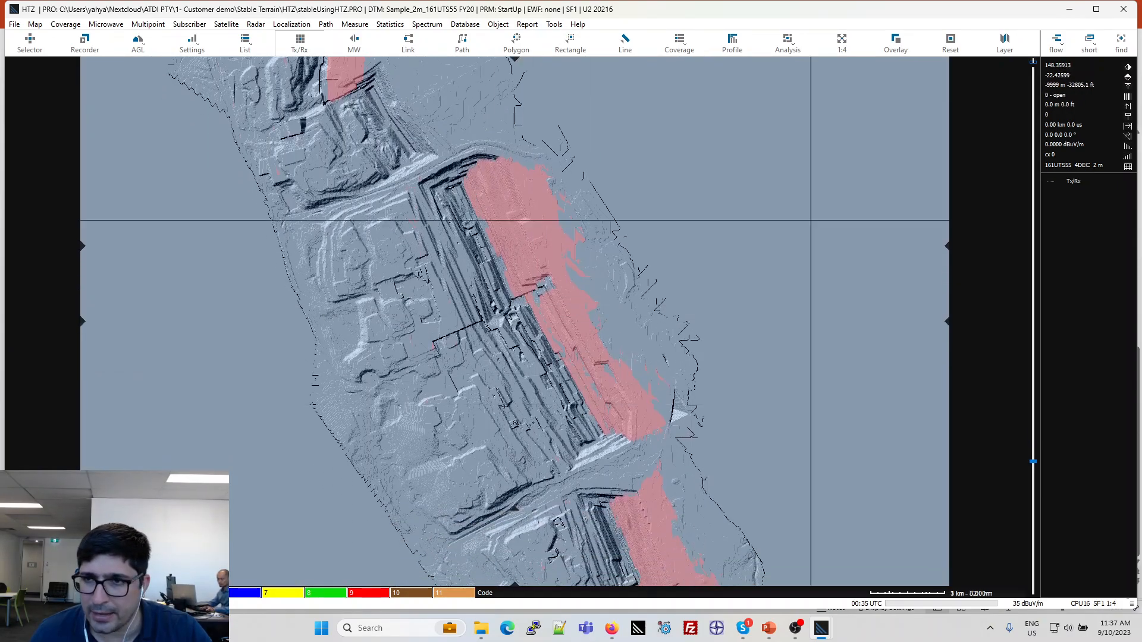
left_click(1128, 96)
left_click_drag(677, 44, 454, 10)
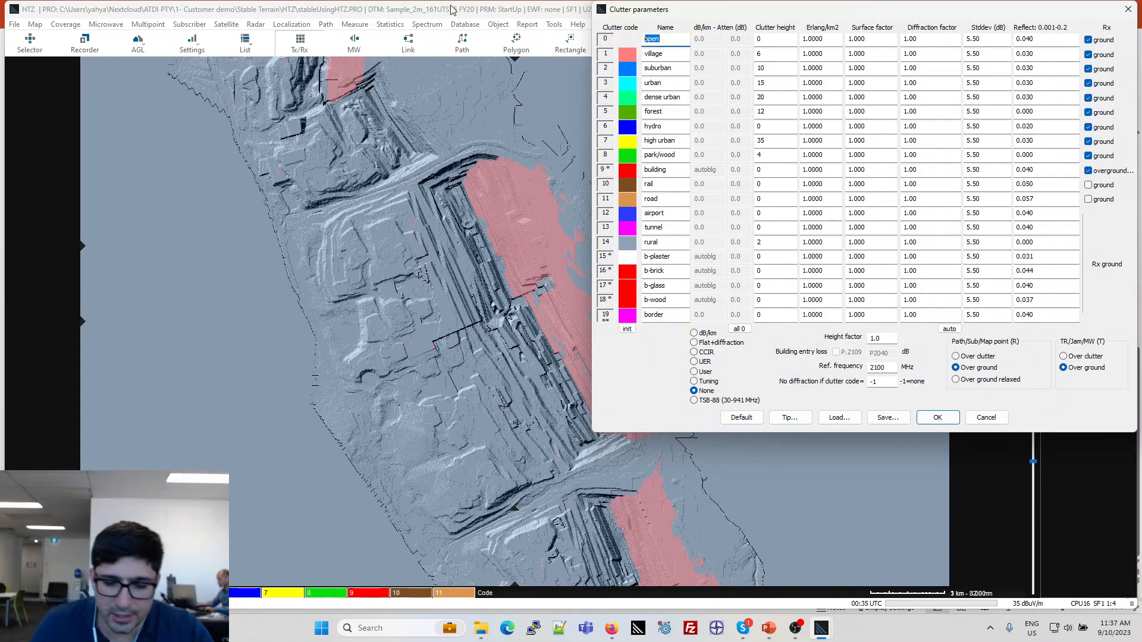
type("N")
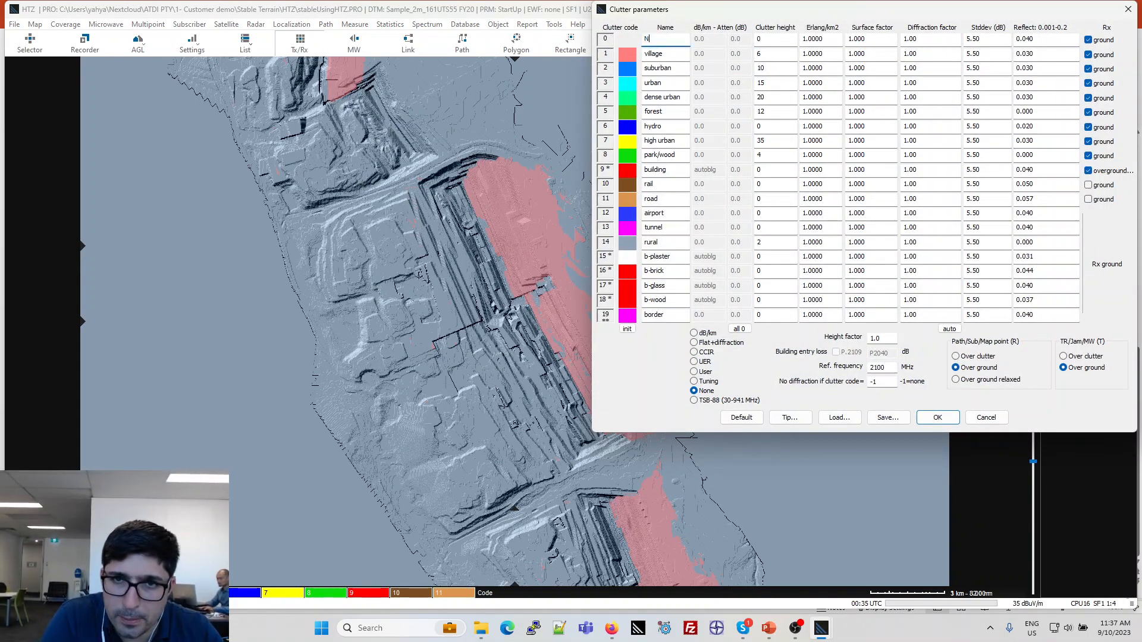
type("oStable")
key("Down")
type("Uns")
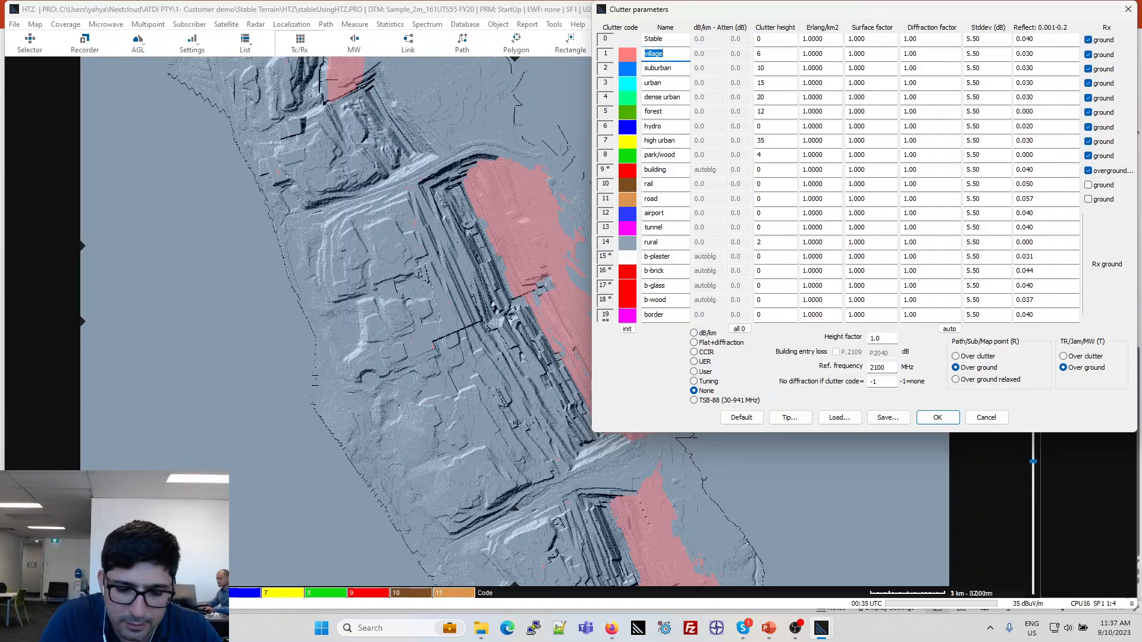
type("table")
- Clear the names of clutter codes 2 to 6
key("Down")
key("Delete")
key("Down")
key("Delete")
key("Down")
key("Delete")
key("Down")
key("Delete")
key("Down")
key("Delete")
- Set the clutter heights of codes 1 to 5 to 0 and apply the clutter parameters
left_click(785, 53)
type("00")
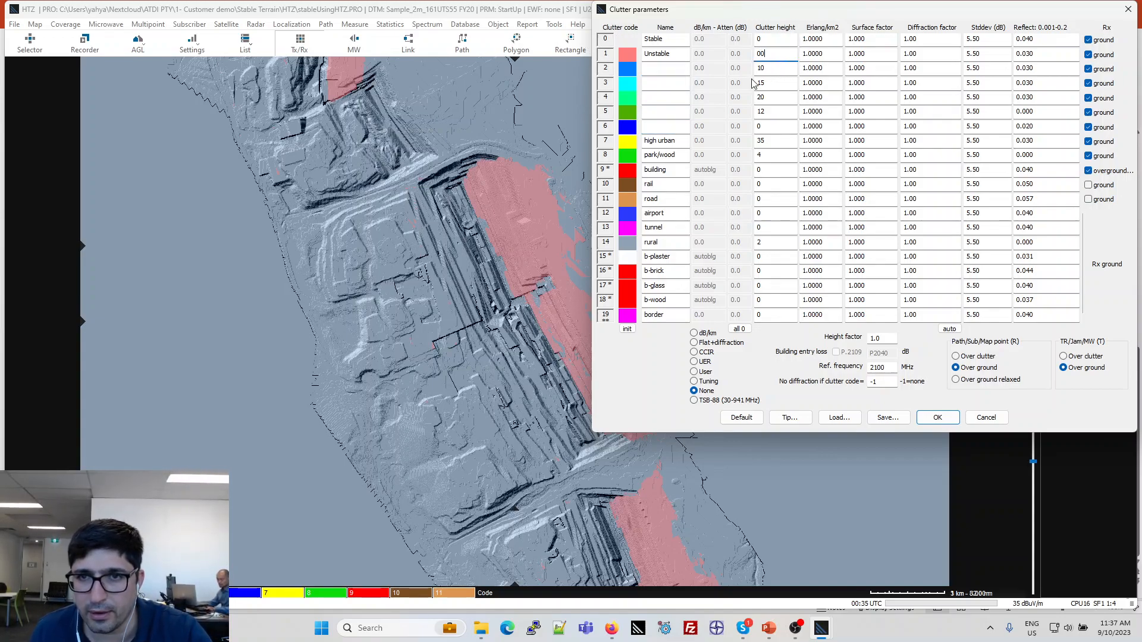
left_click(774, 69)
type("0")
left_click(768, 83)
type("0")
left_click(768, 97)
type("0")
left_click(768, 112)
type("0")
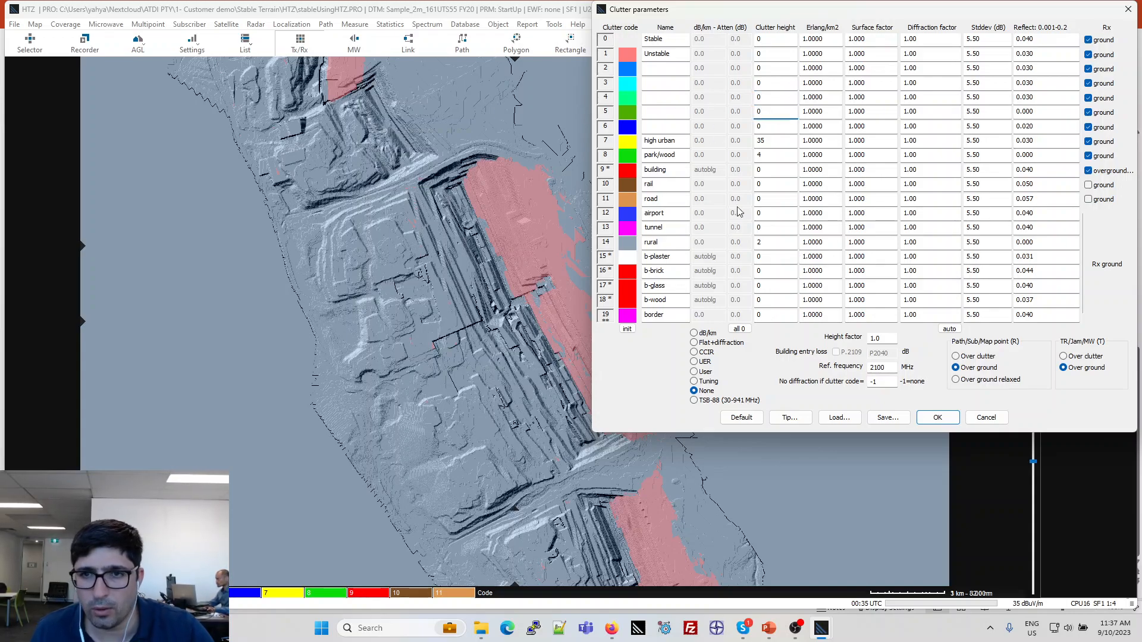
left_click(937, 417)
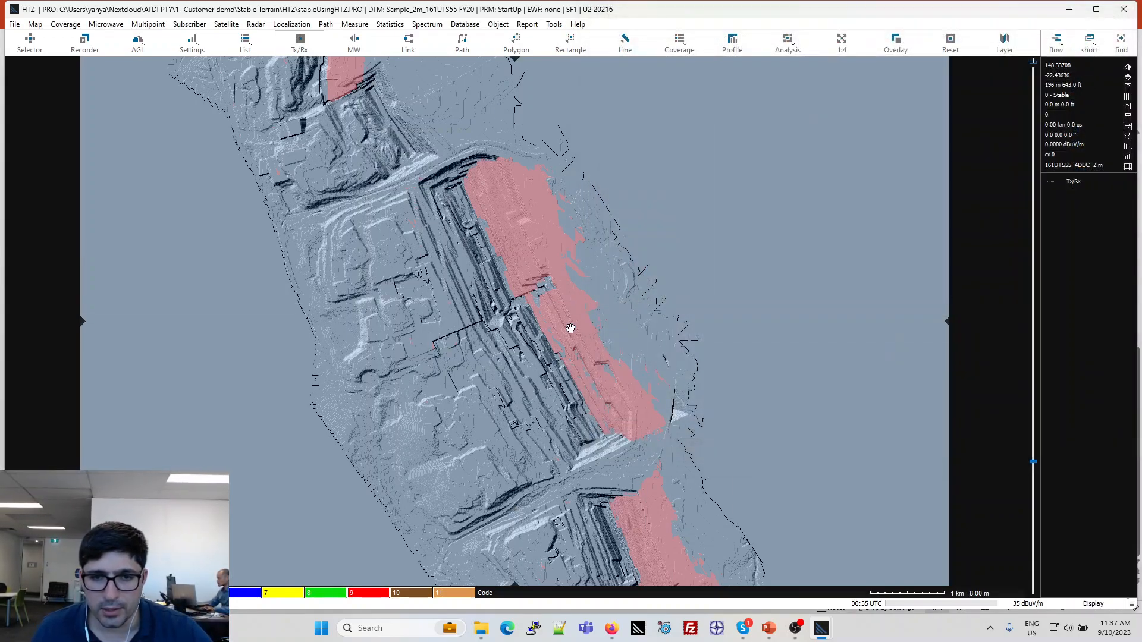
scroll(591, 293, "down", 2)
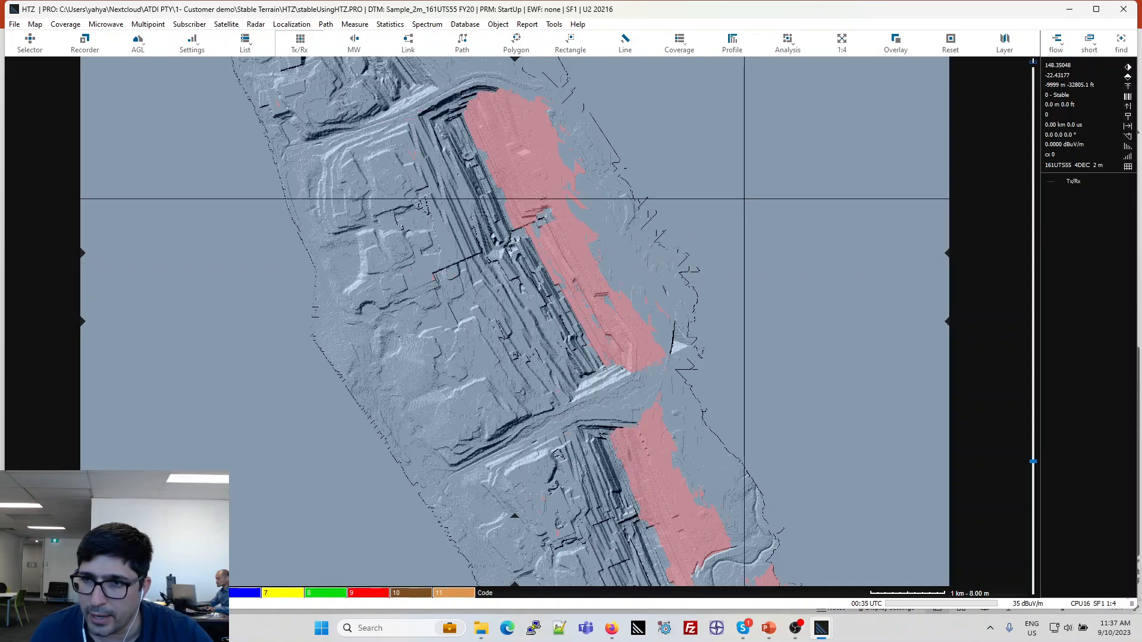
scroll(599, 271, "down", 1)
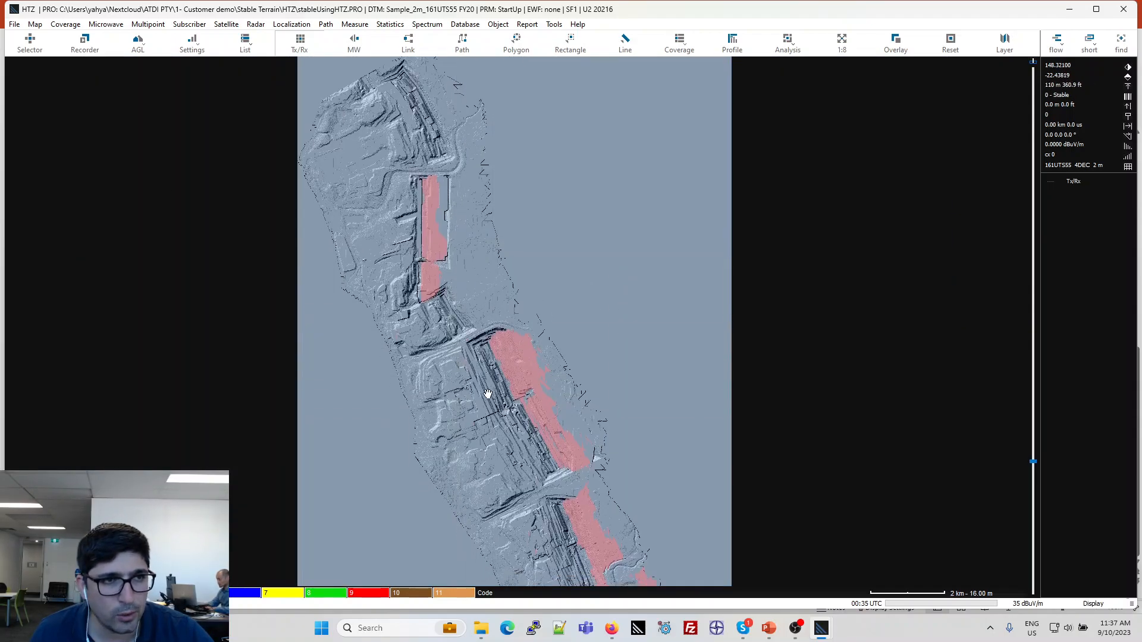
left_click(15, 24)
mouse_move(61, 225)
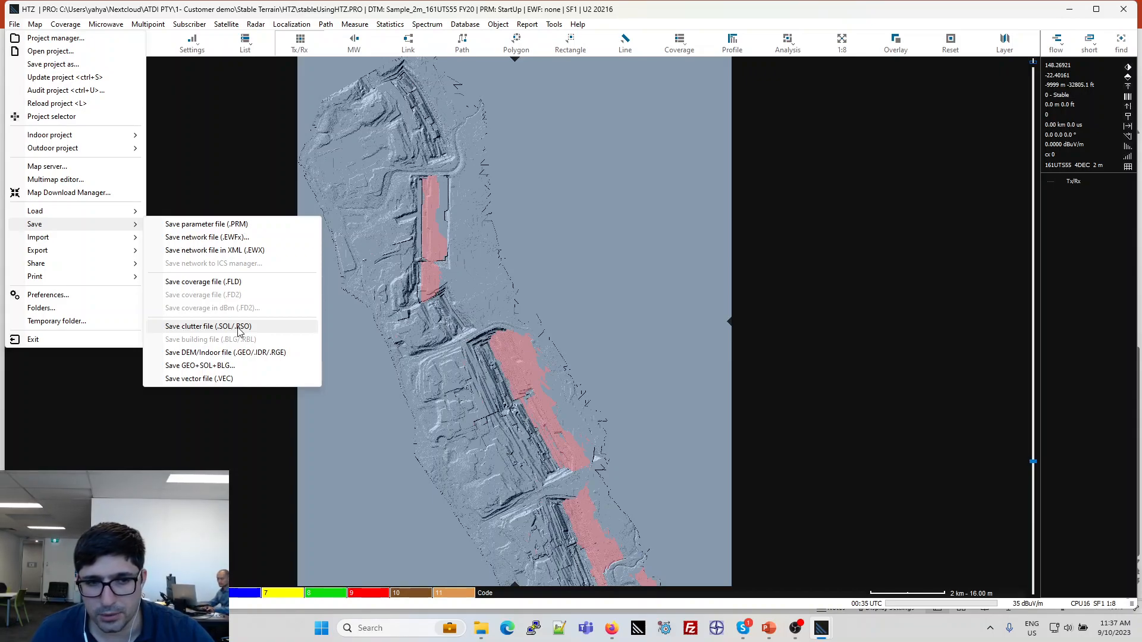
left_click(383, 337)
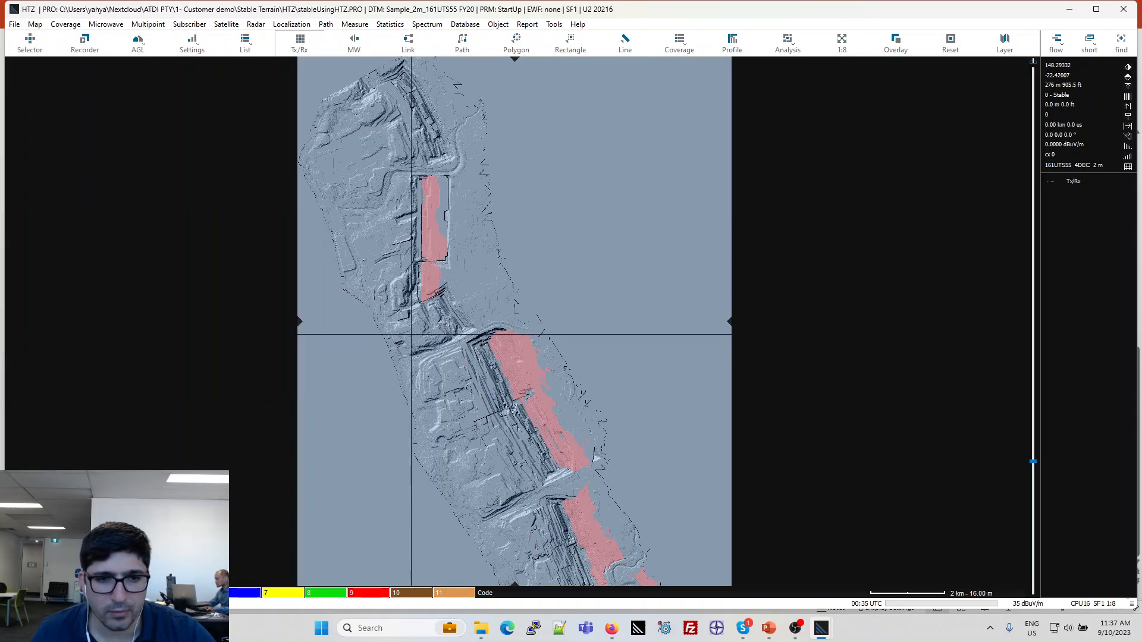
- Switch to File Explorer and select Sample_2m_161UTS55 FY20.geo and Sample_2m_161UTS55 FY23.geo in the HTZ folder
key("alt+Tab")
left_click(682, 201)
left_click(675, 215, "shift")
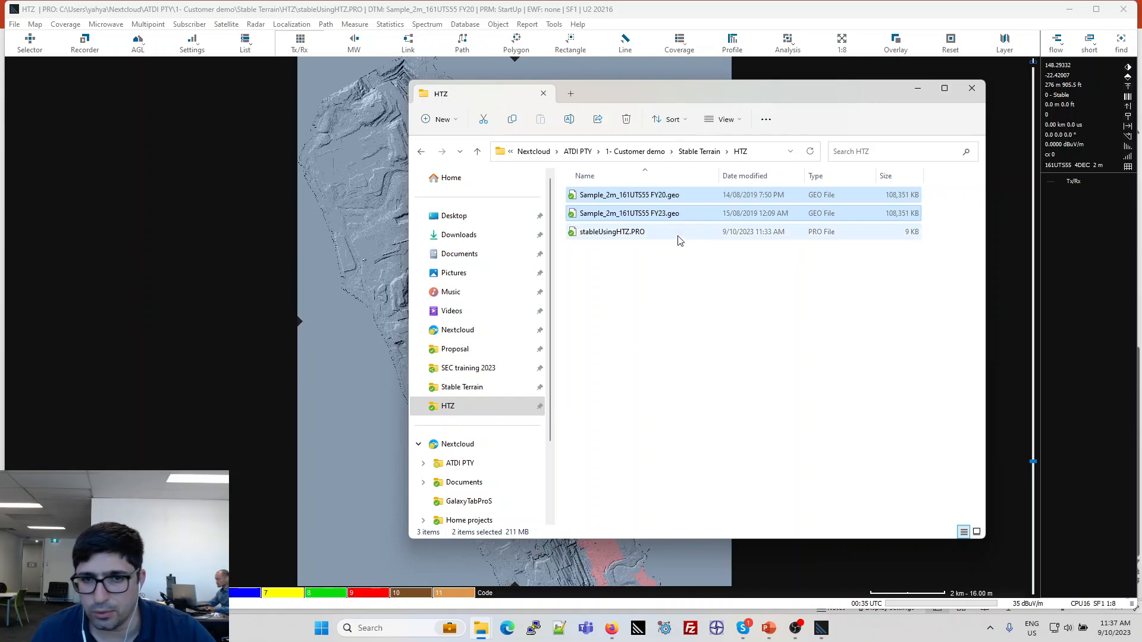
left_click_drag(713, 93, 662, 109)
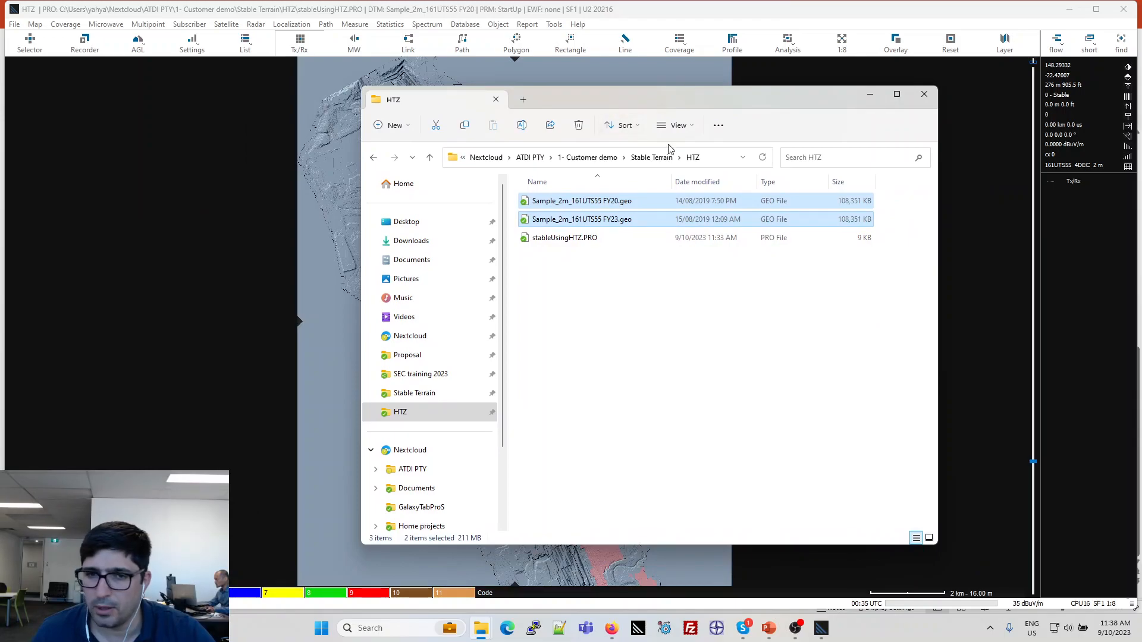